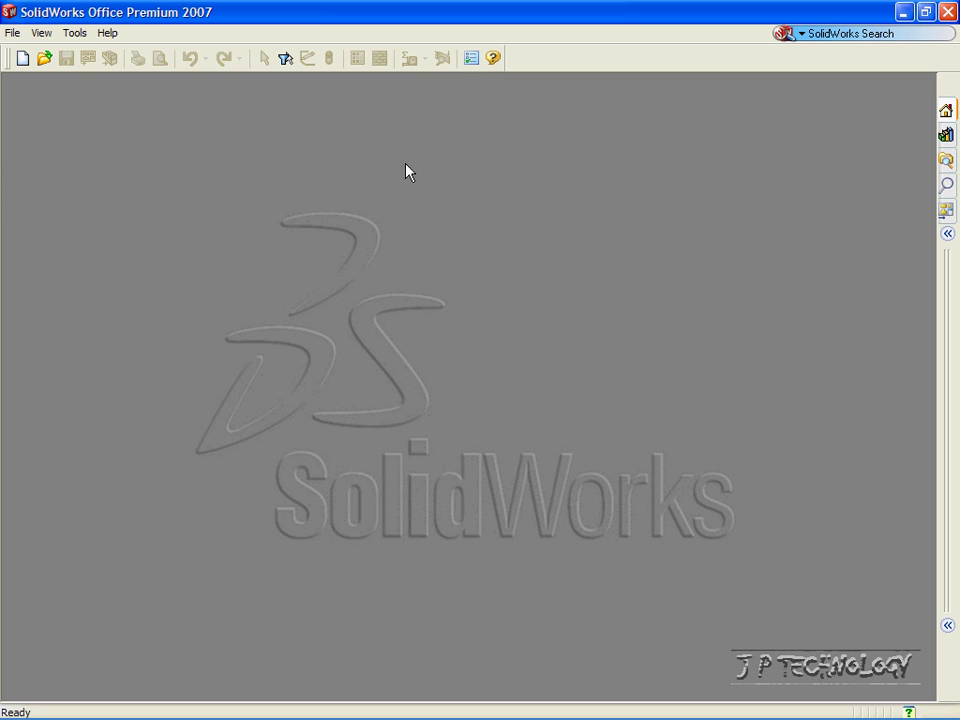
Create a new part from the PART-MM-ANSI-AL6061 template
click(13, 32)
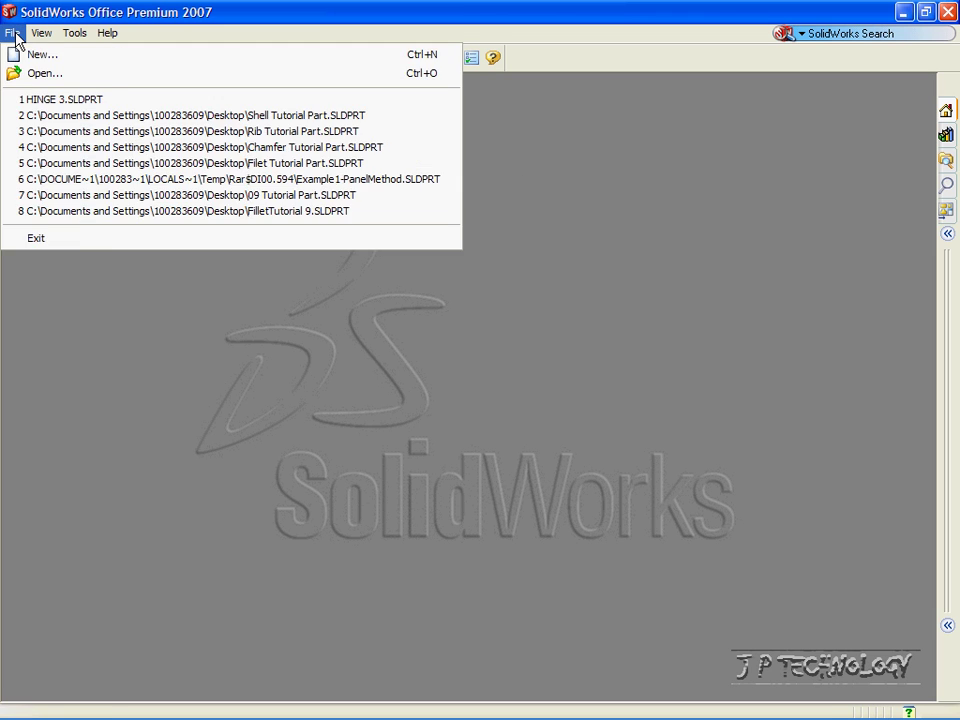
click(40, 54)
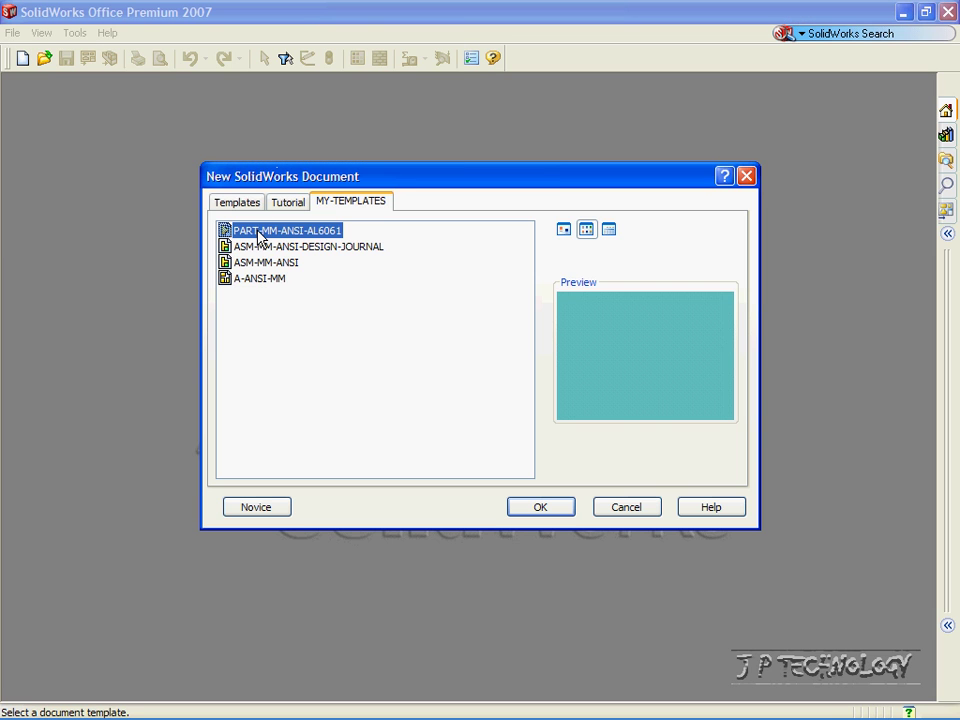
click(545, 510)
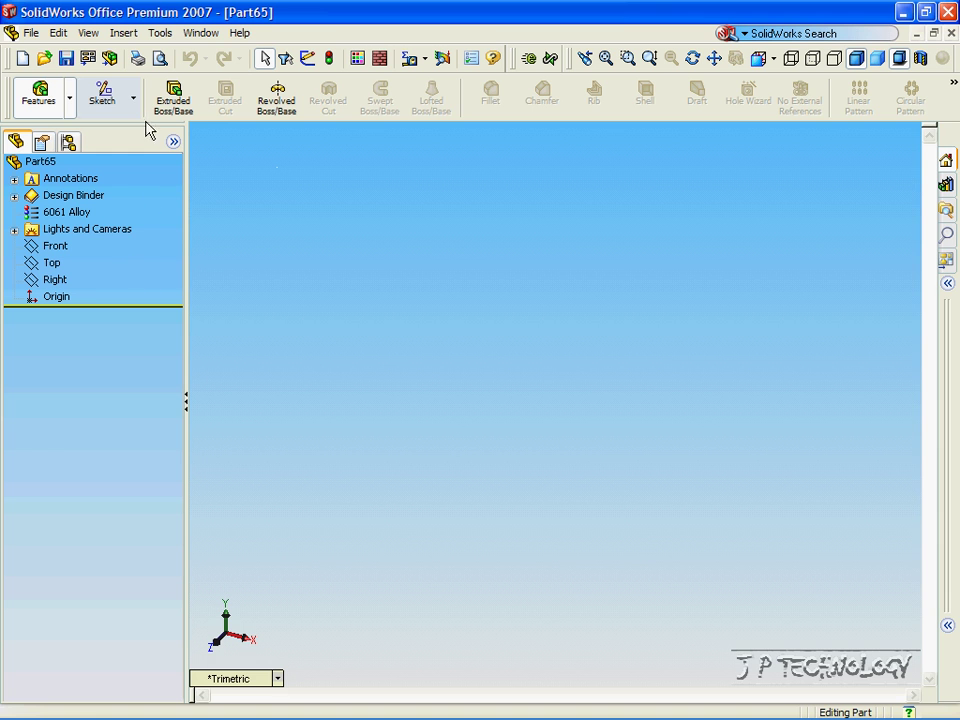
Sketch a circle centred on the origin of the Top plane and set its radius to 10 mm
click(110, 104)
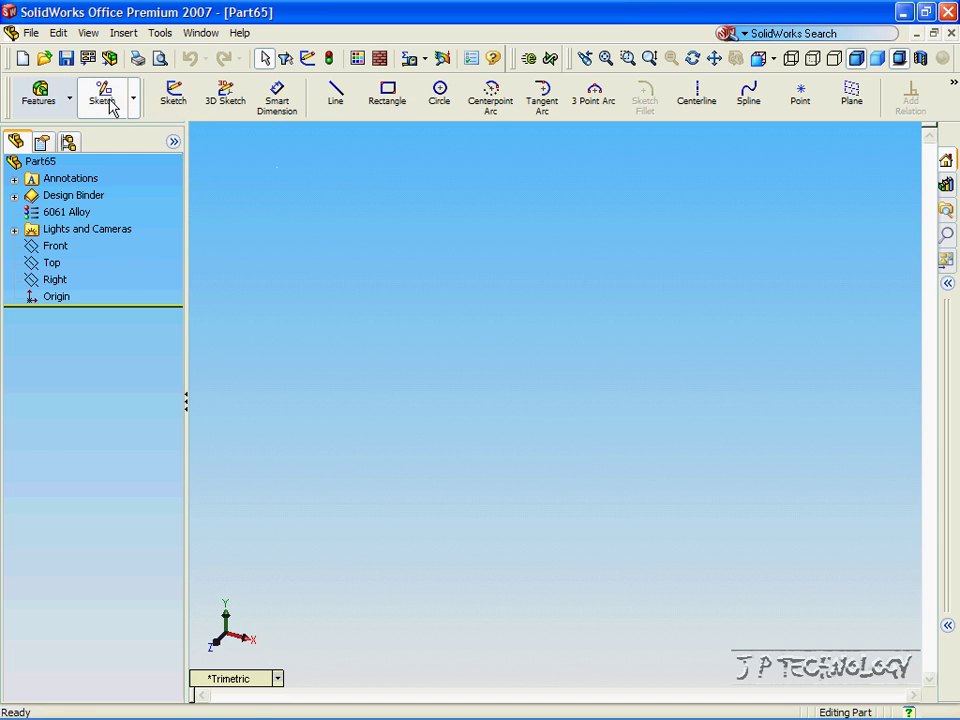
click(437, 100)
click(441, 305)
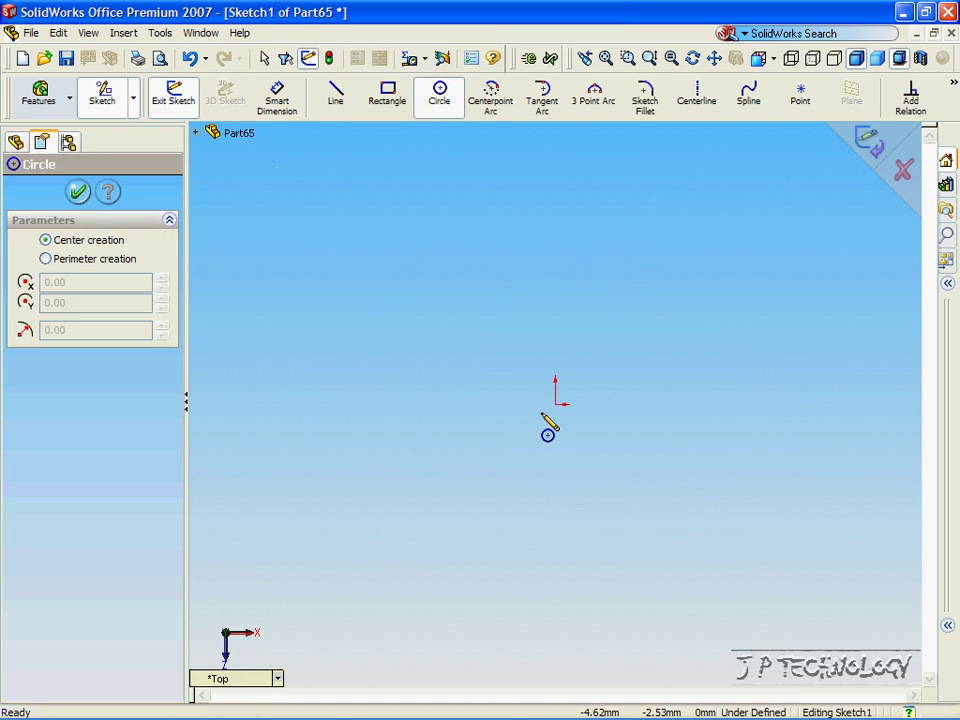
click(556, 405)
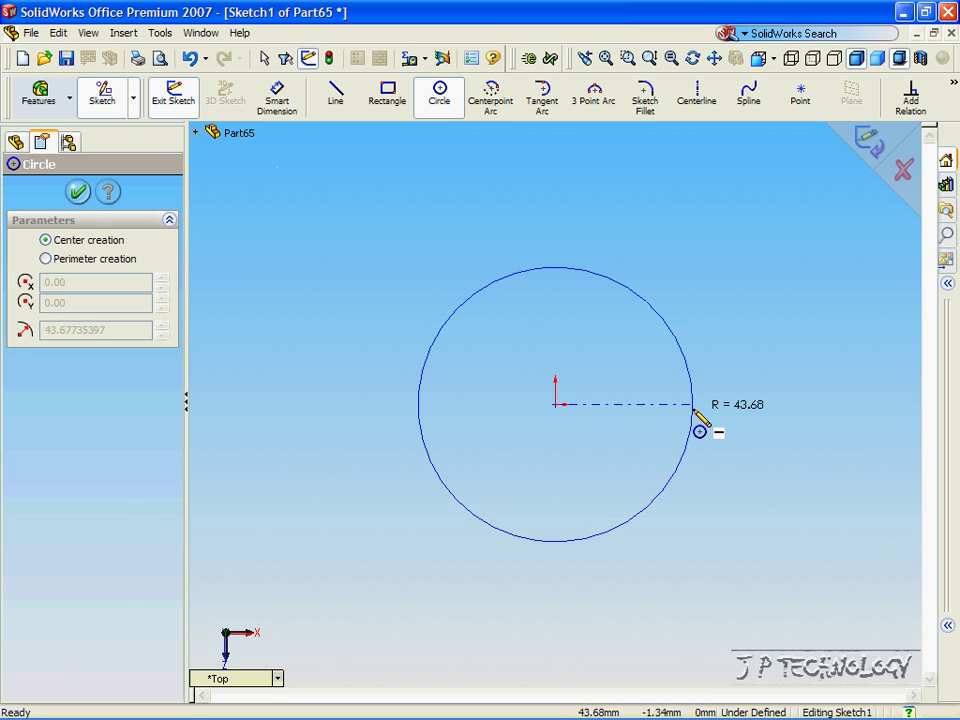
click(693, 405)
text(10)
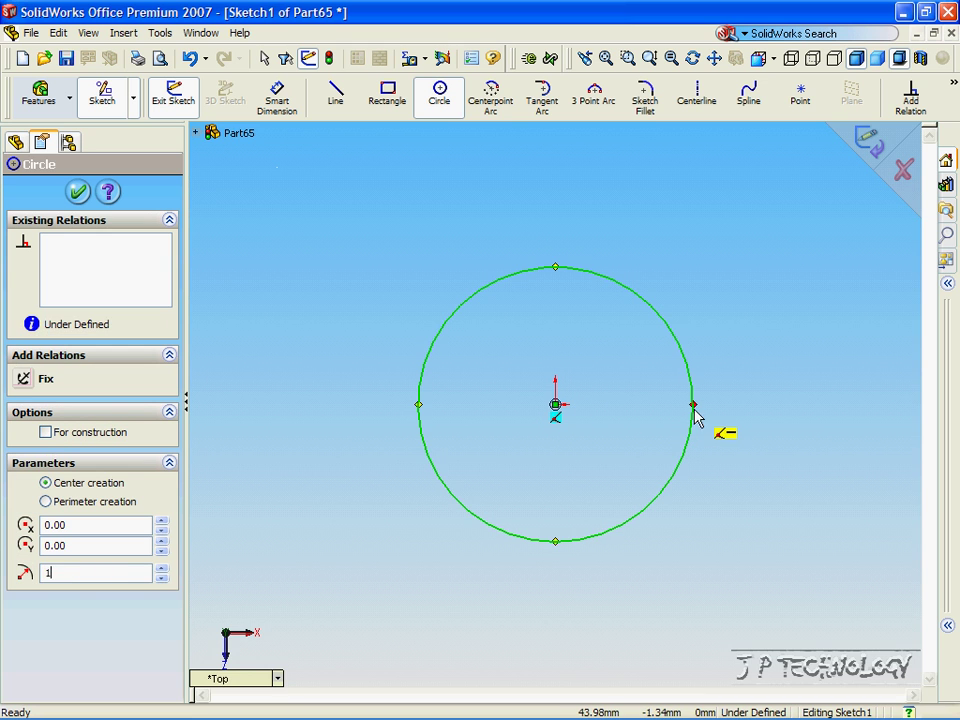
key(Return)
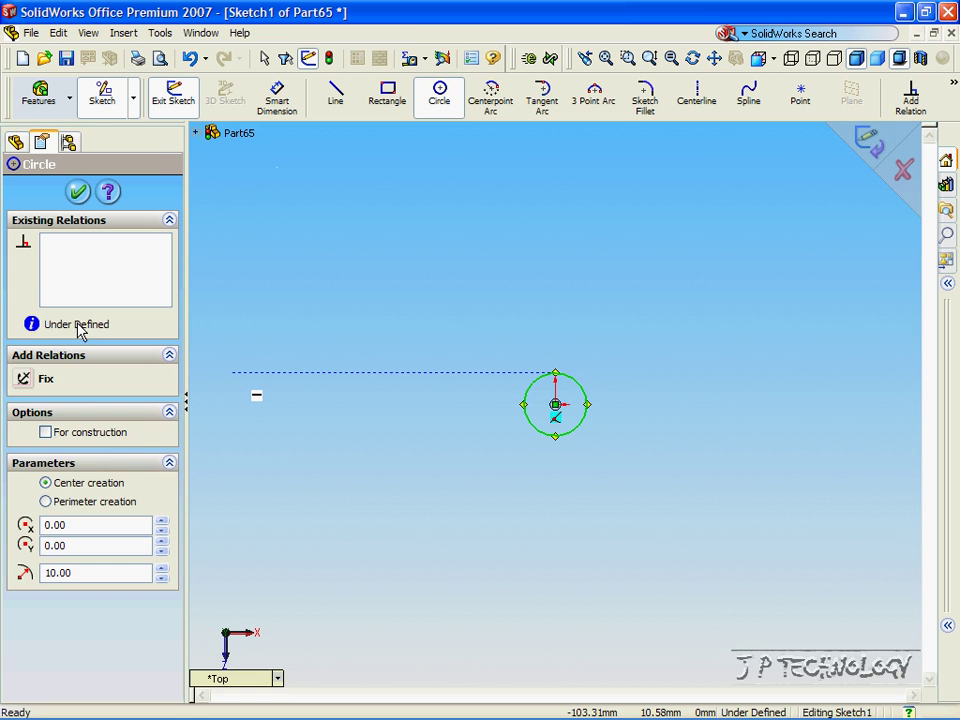
click(78, 191)
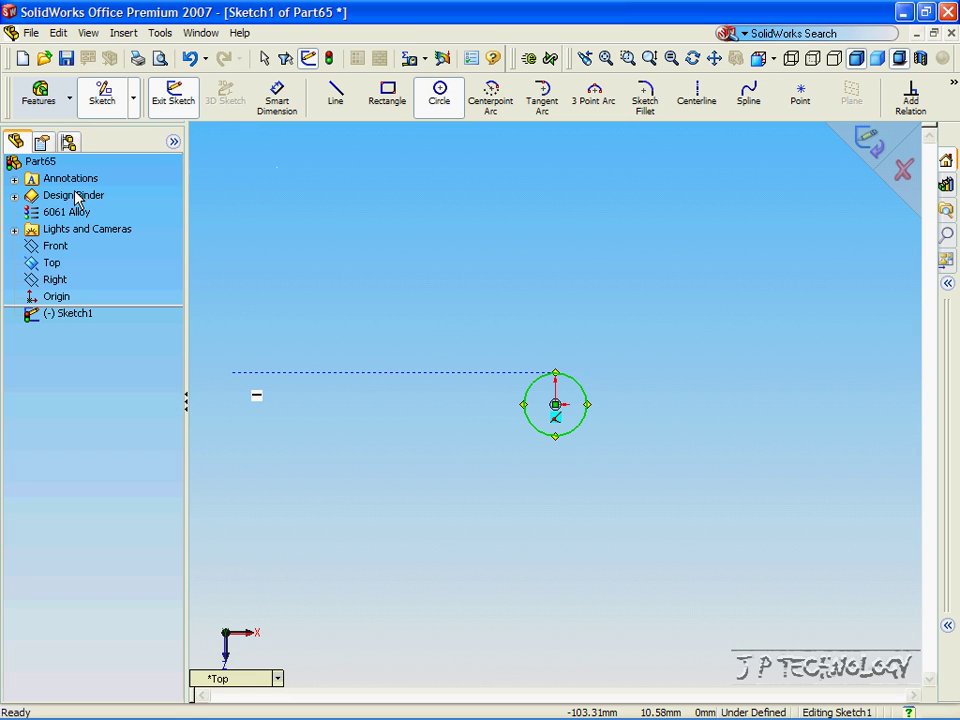
Extrude the circle 100 mm as a blind boss to form the bolt shank and show it in isometric view
click(35, 106)
click(172, 98)
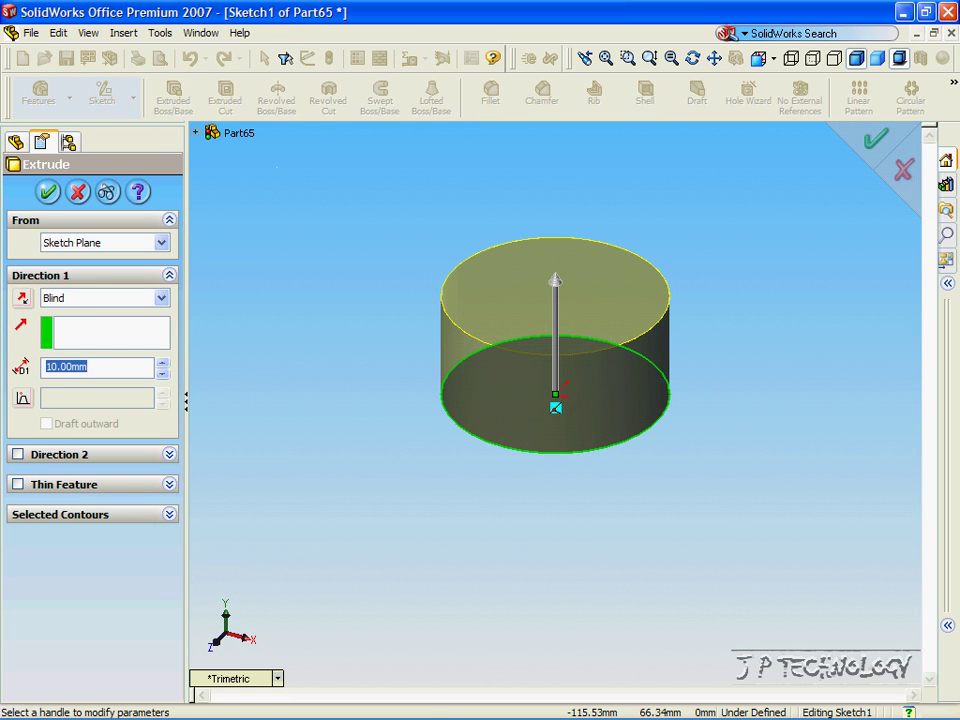
text(100)
key(Return)
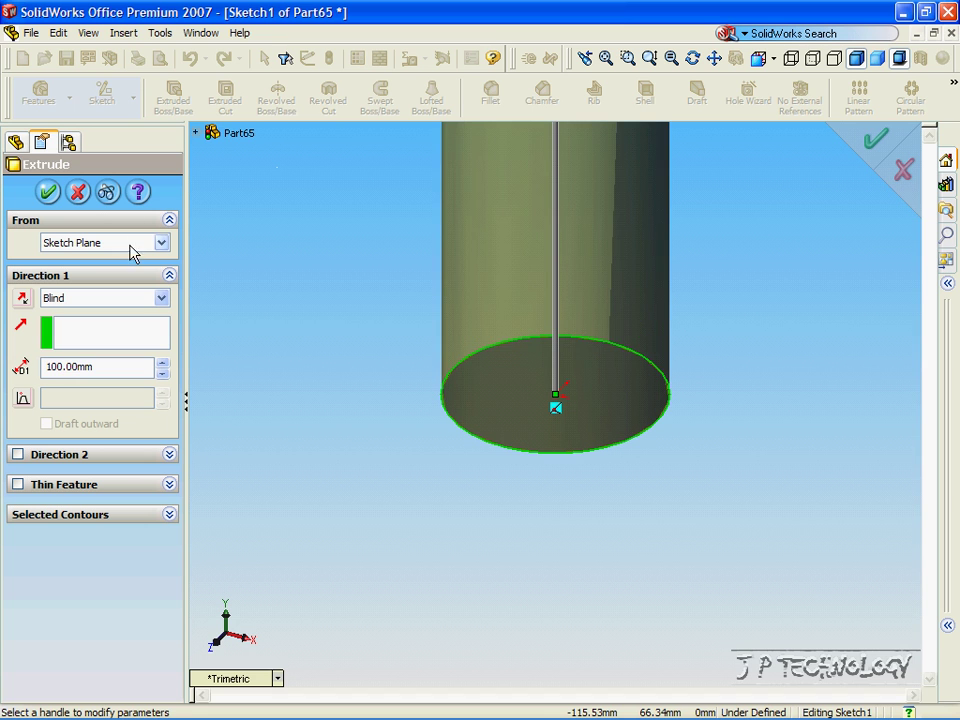
click(49, 195)
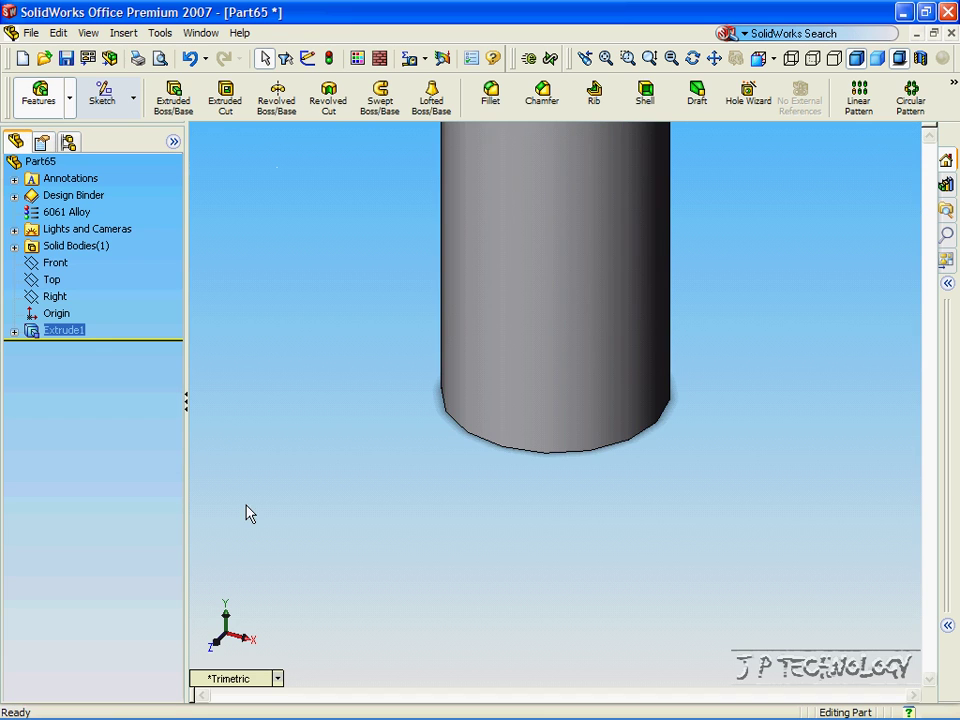
click(253, 679)
click(300, 496)
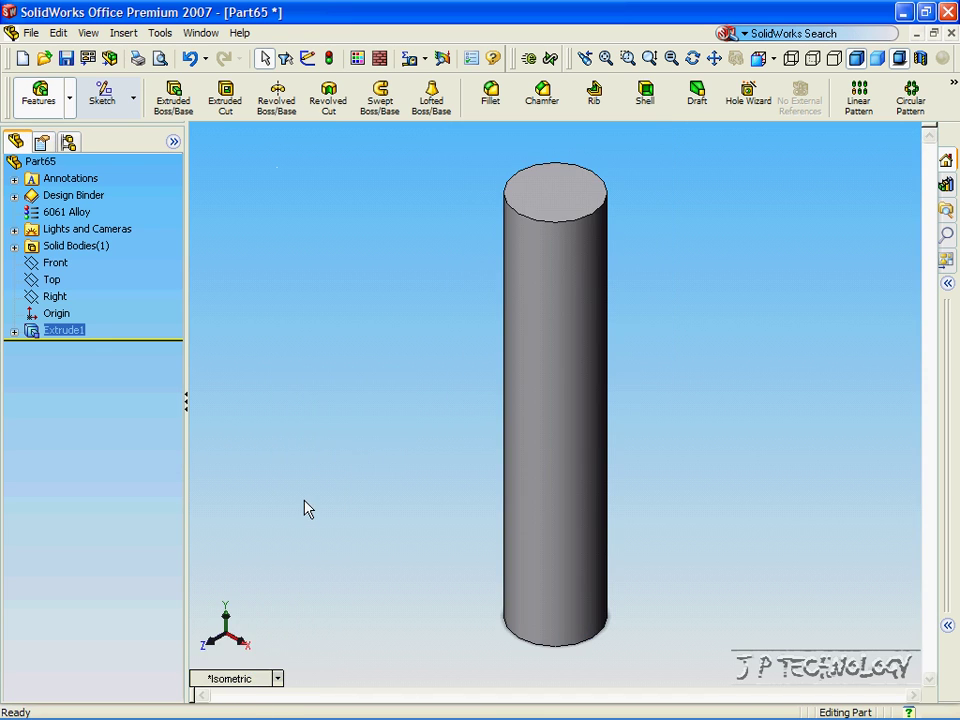
Sketch a six-sided polygon on the shank's top face, centred on the origin, with an inscribed circle diameter of 35 mm
click(550, 212)
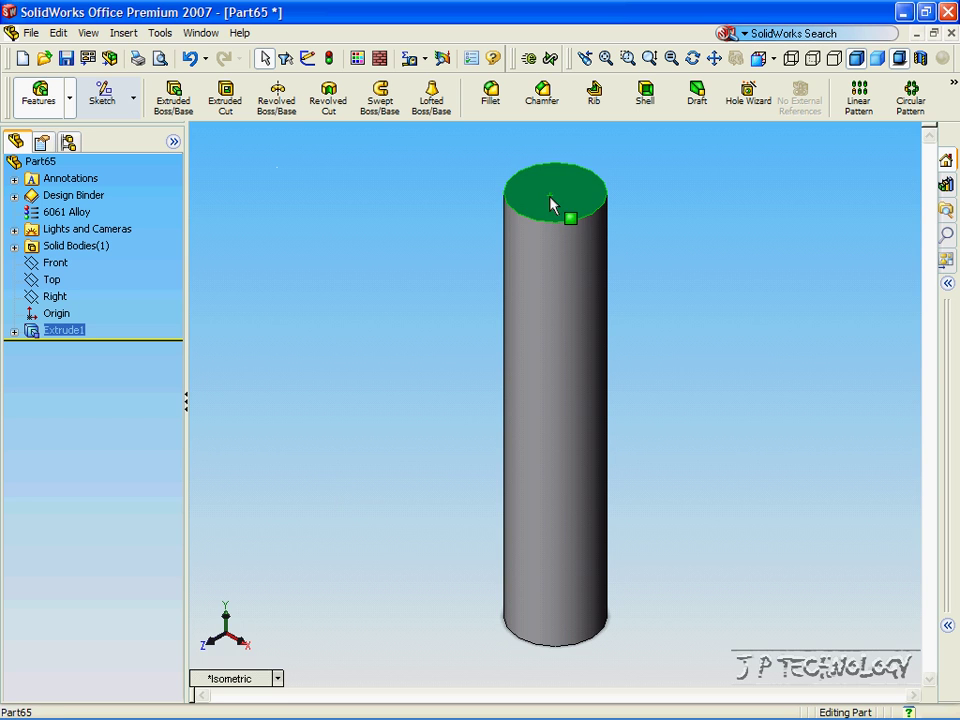
click(160, 33)
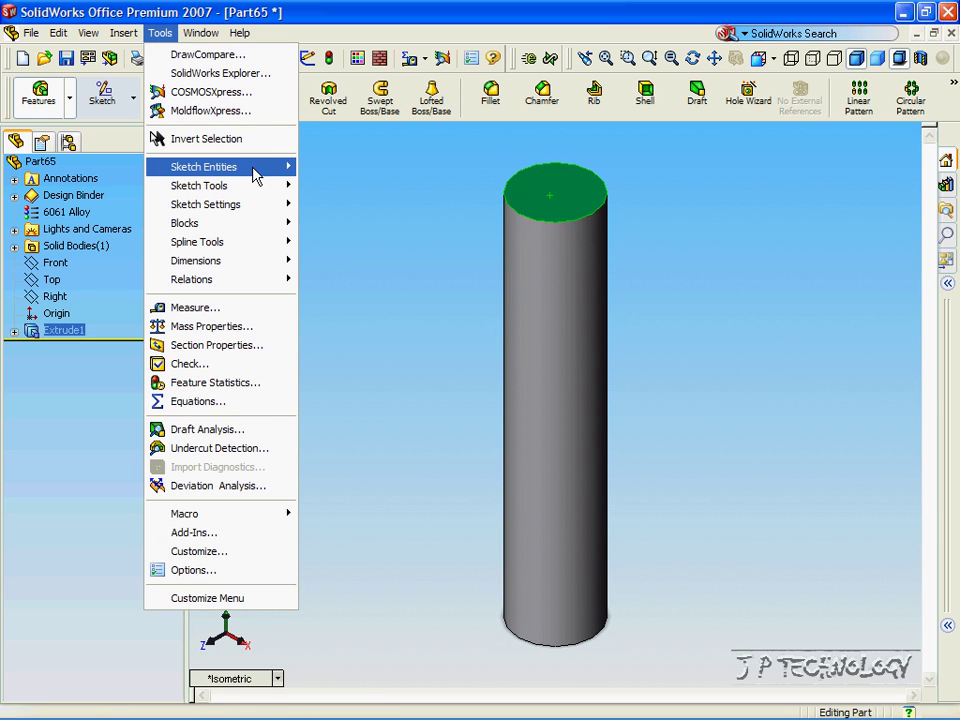
mouse_move(256, 168)
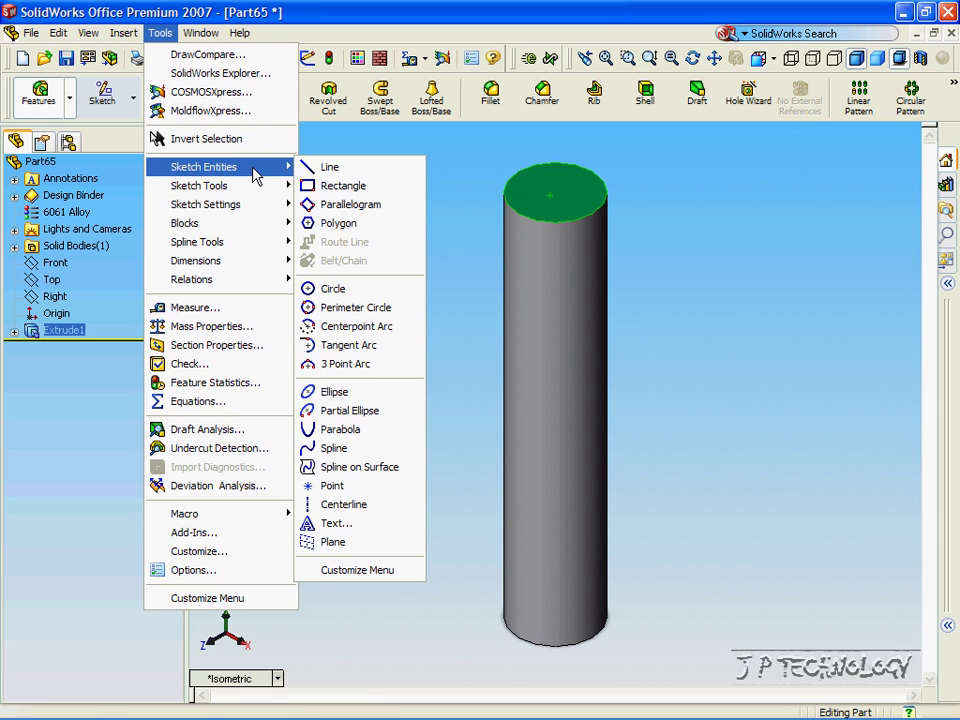
click(352, 232)
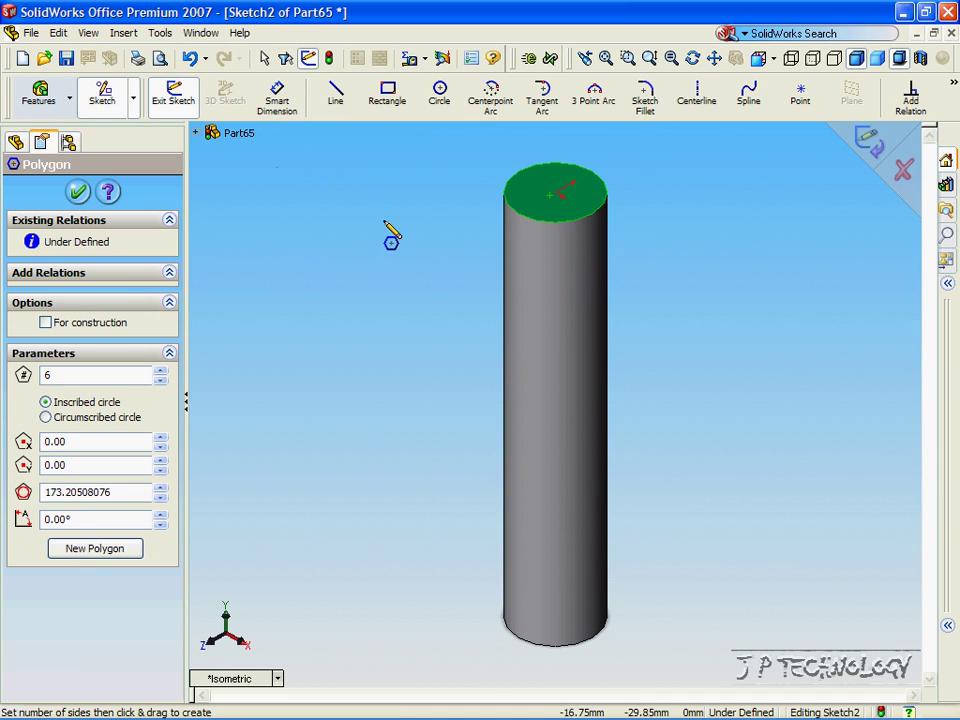
key(z)
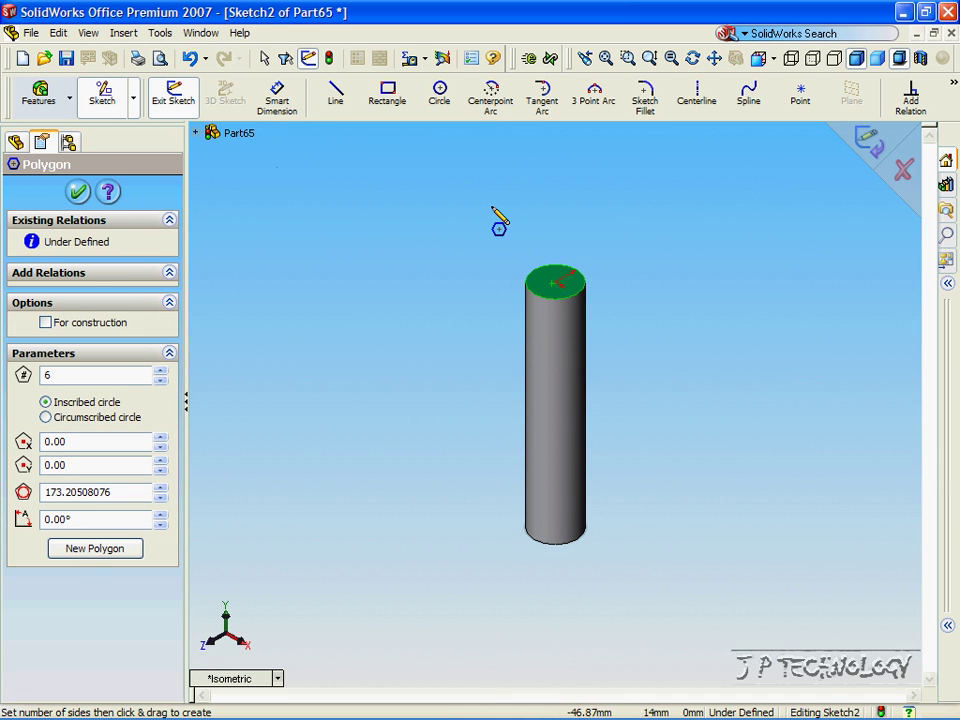
drag(556, 282, 617, 333)
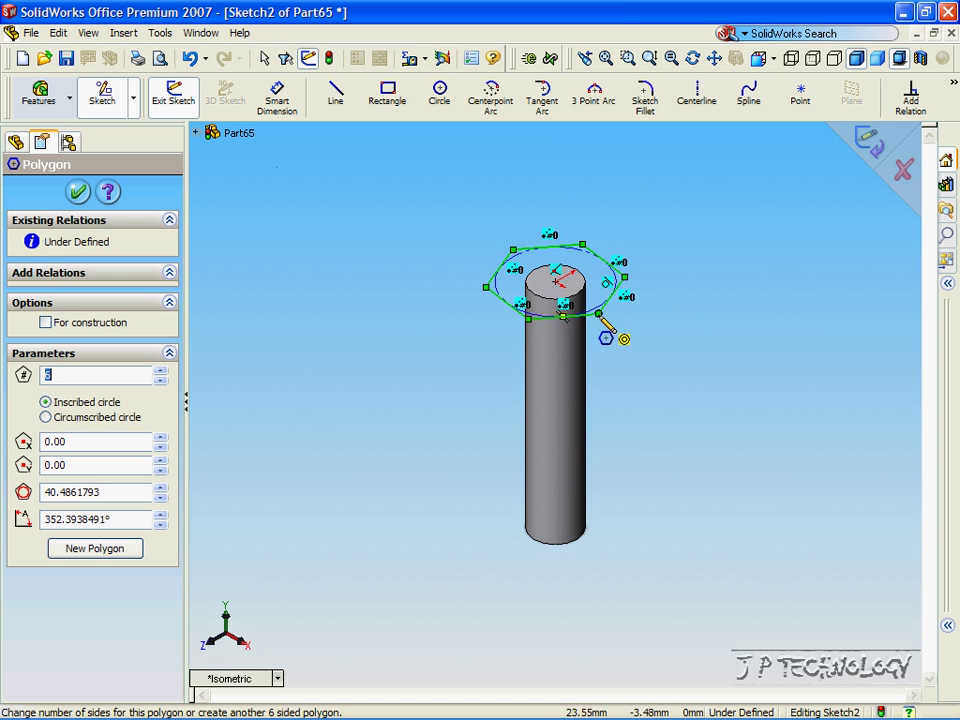
double_click(113, 492)
text(3)
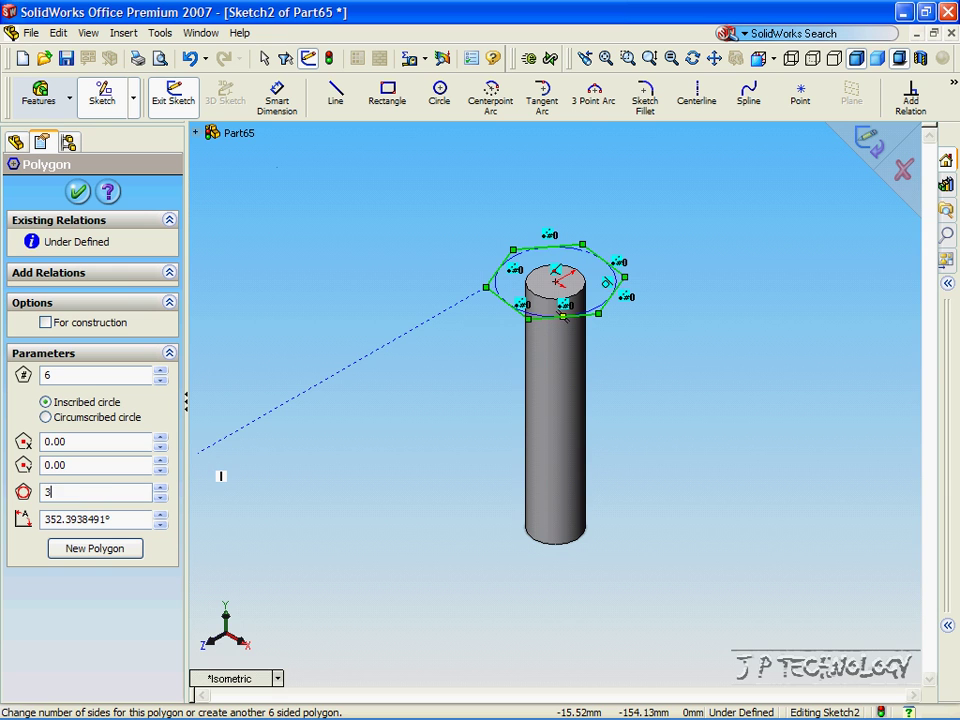
text(5)
key(Return)
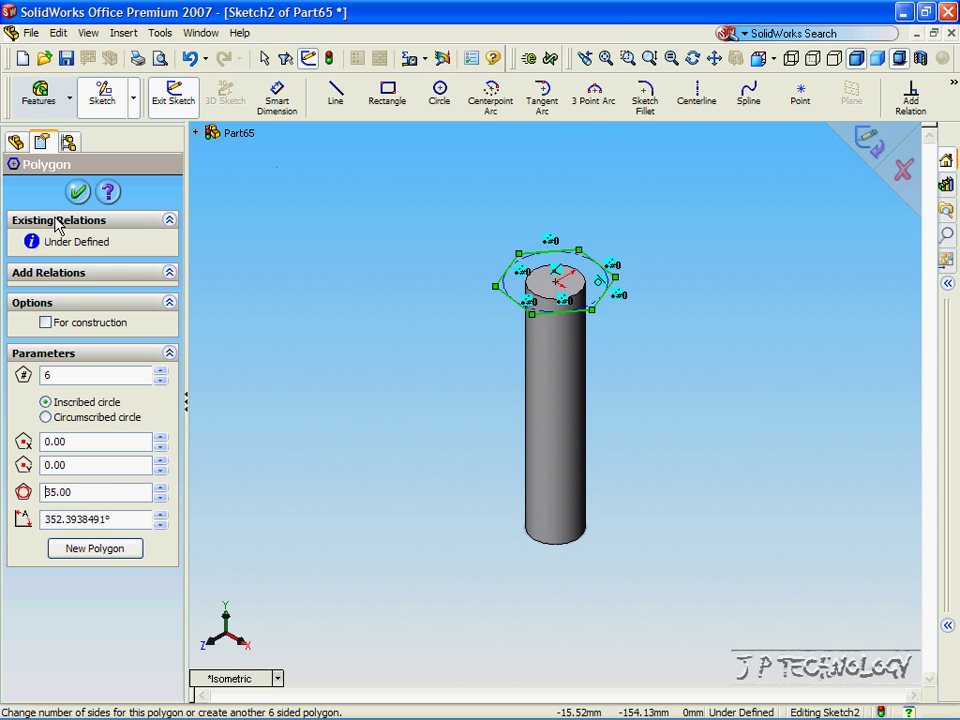
click(71, 189)
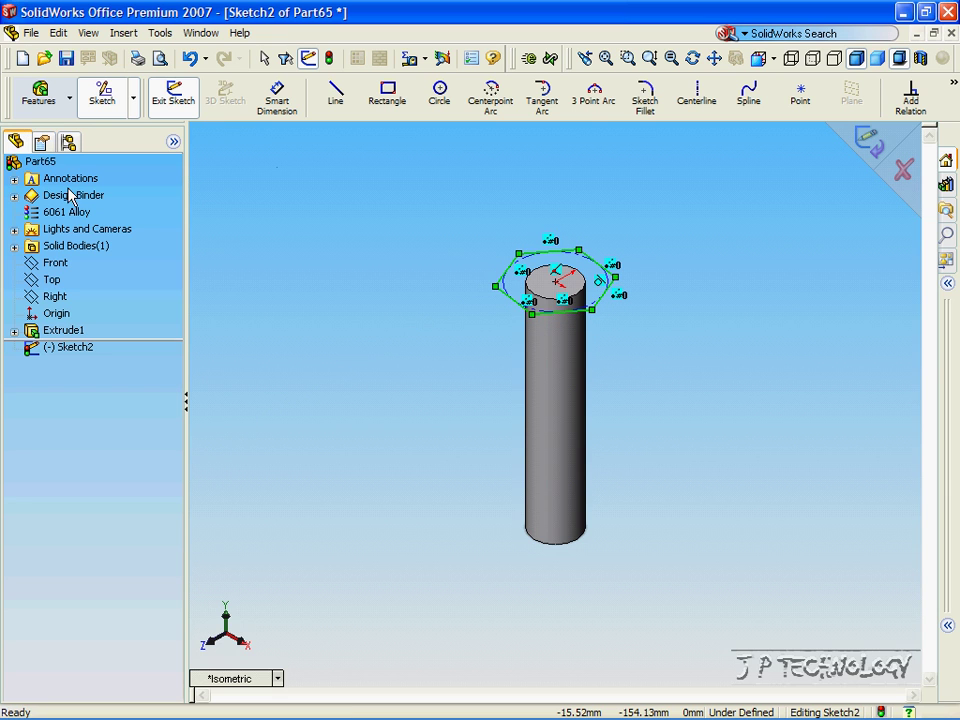
Extrude the hexagon 20 mm as a blind boss merged with the shank to form the bolt head
click(57, 100)
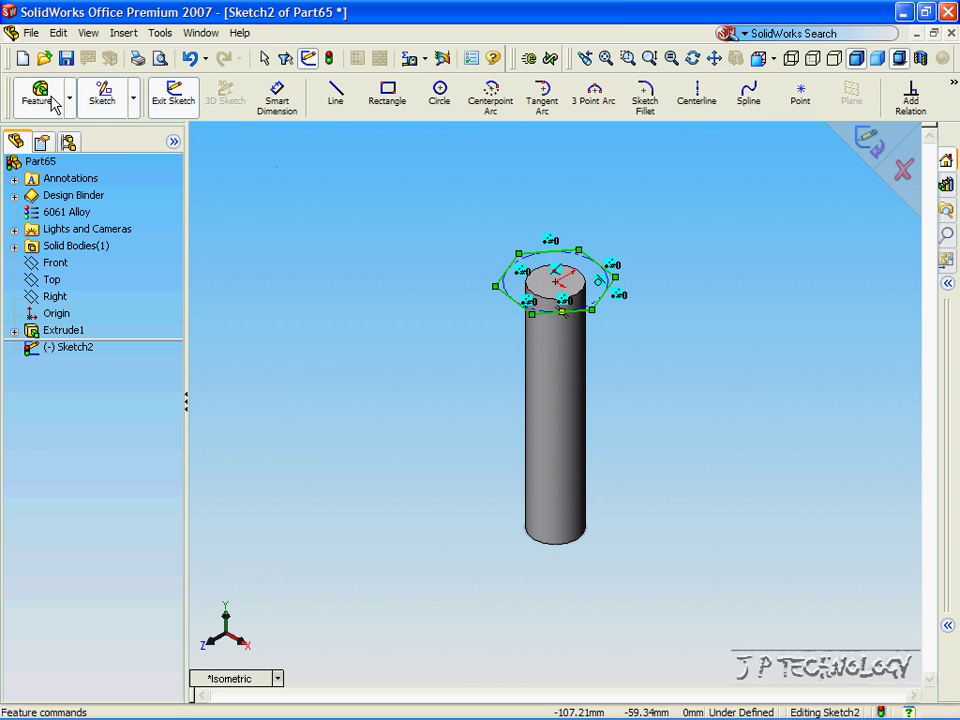
click(172, 100)
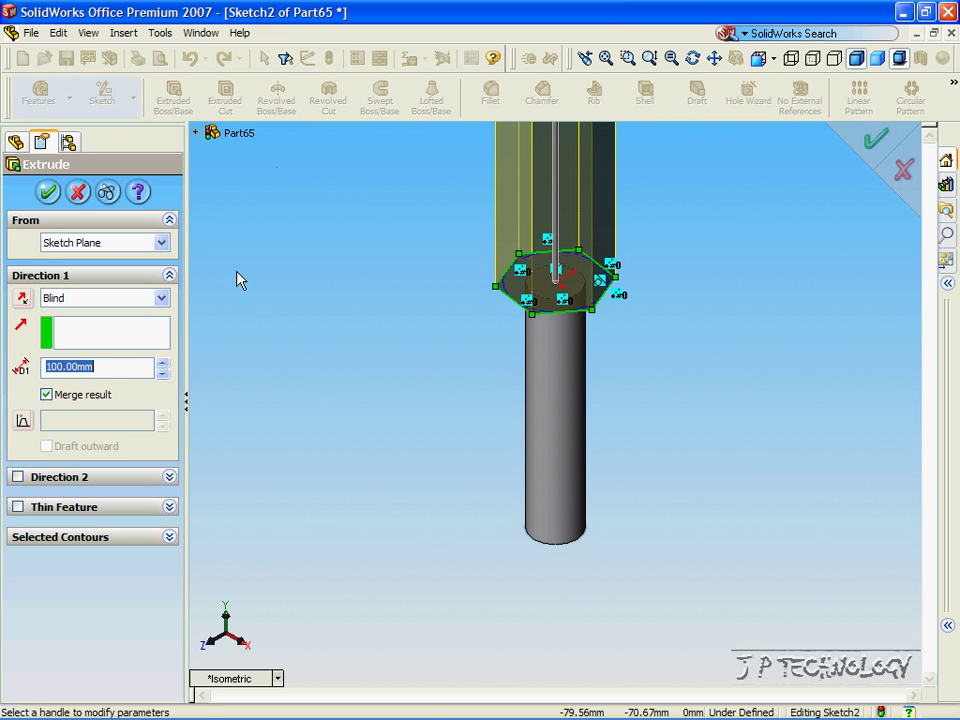
text(2)
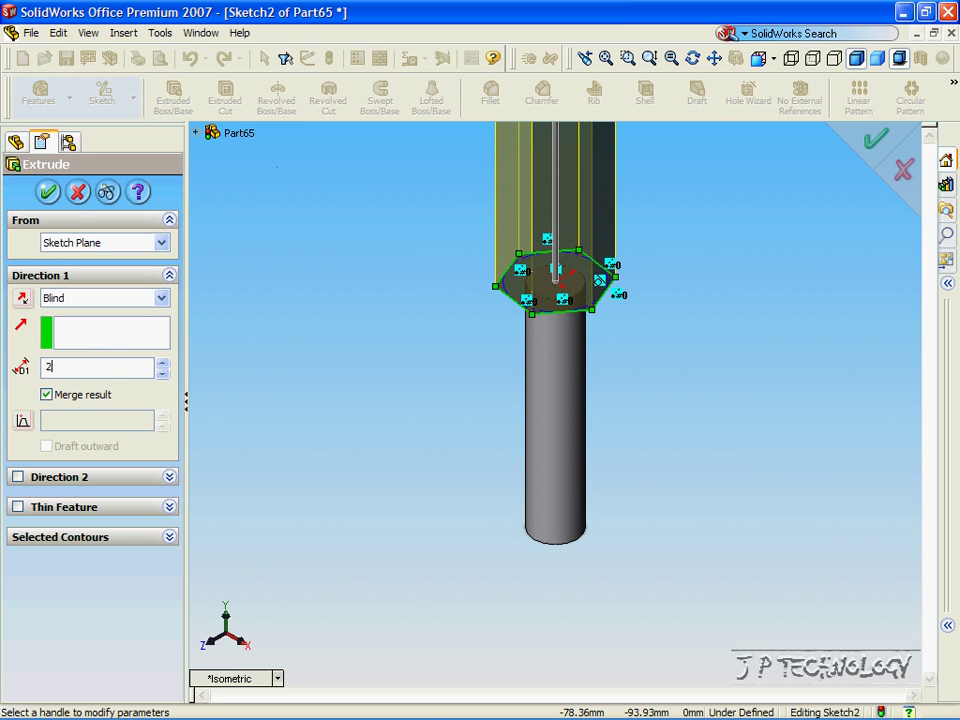
text(0)
key(Return)
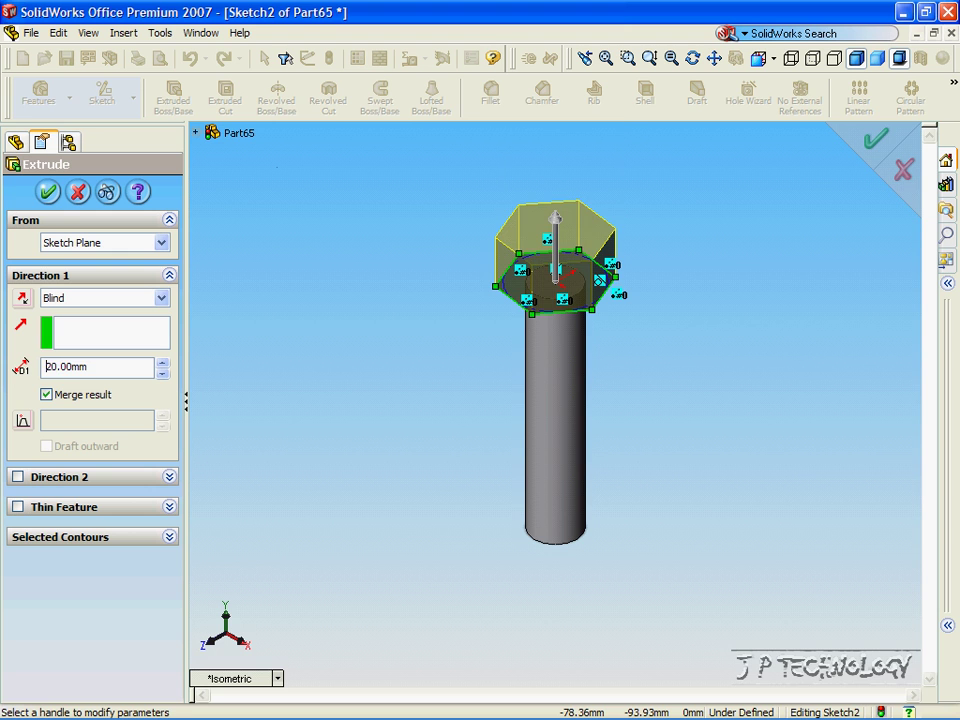
click(48, 191)
Examine the bolt from several angles, including the underside of the head and the free end of the shank
click(351, 387)
key(Up)
key(Up)
key(Up)
key(Up)
key(Up)
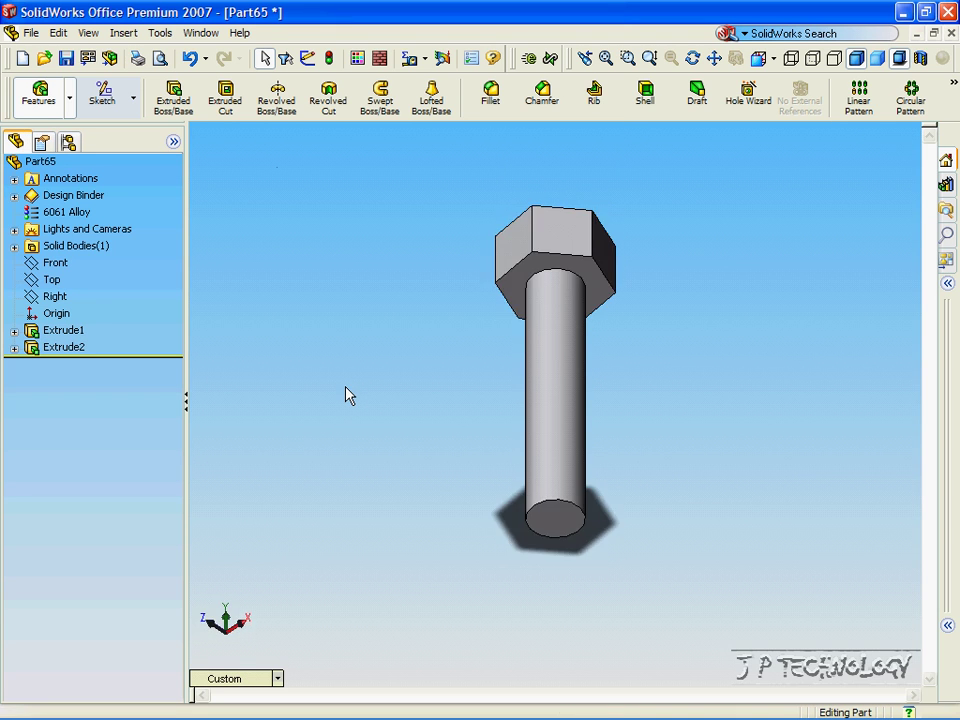
key(Right)
key(Right)
key(Right)
key(Right)
key(Right)
key(Left)
key(Left)
key(Left)
key(Left)
key(Left)
key(Left)
key(Down)
key(Down)
key(Right)
key(Right)
key(Up)
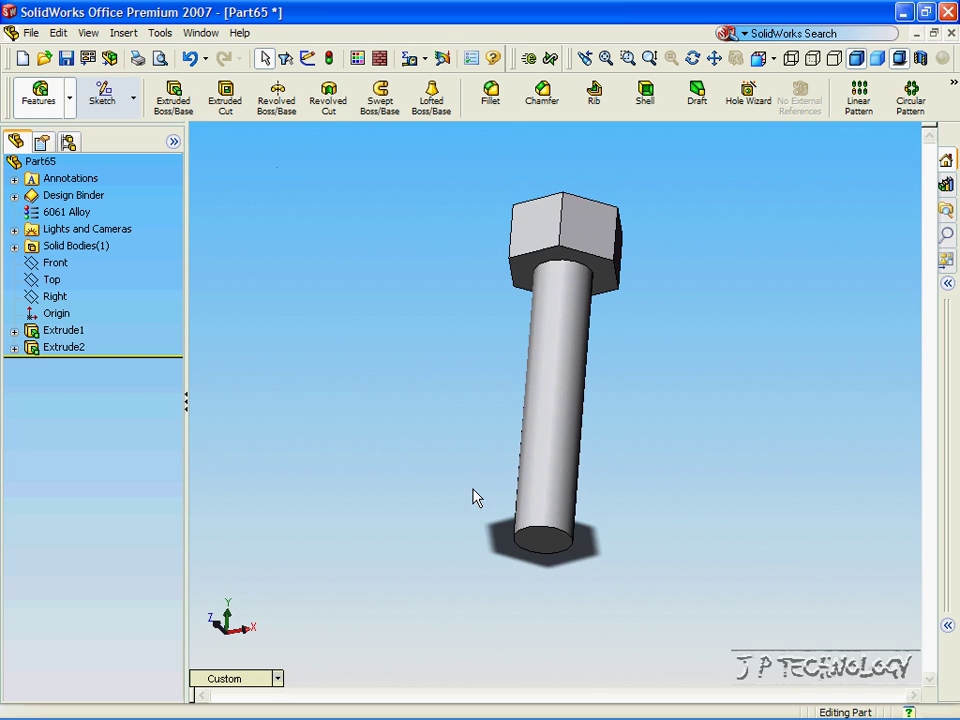
Create a reference plane offset 2 mm from the shank's free end face, with the direction reversed into the shank
click(540, 545)
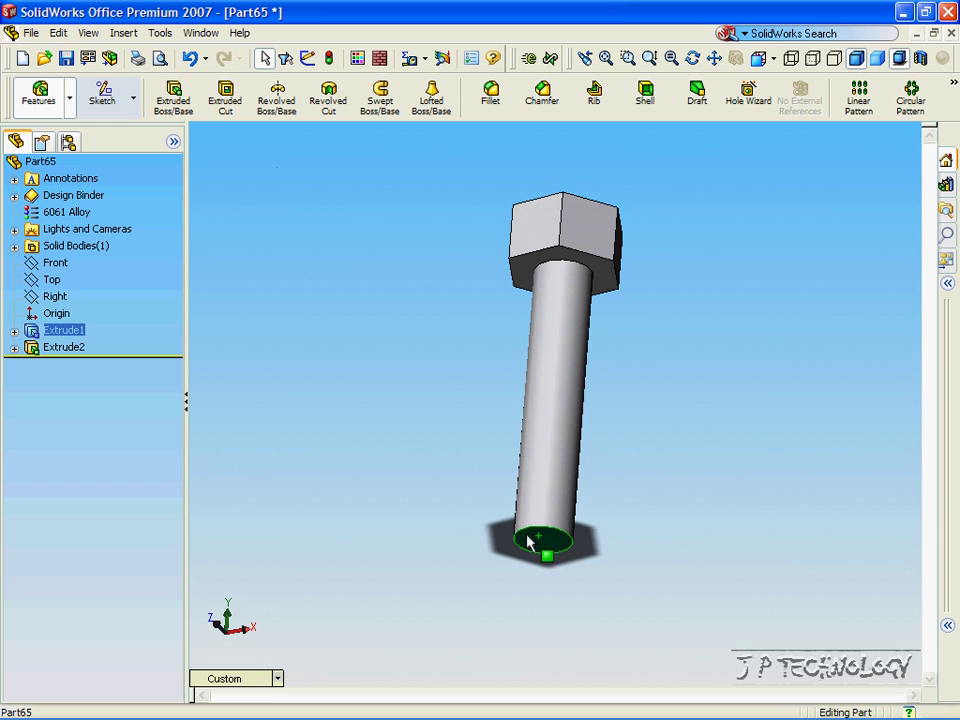
click(134, 37)
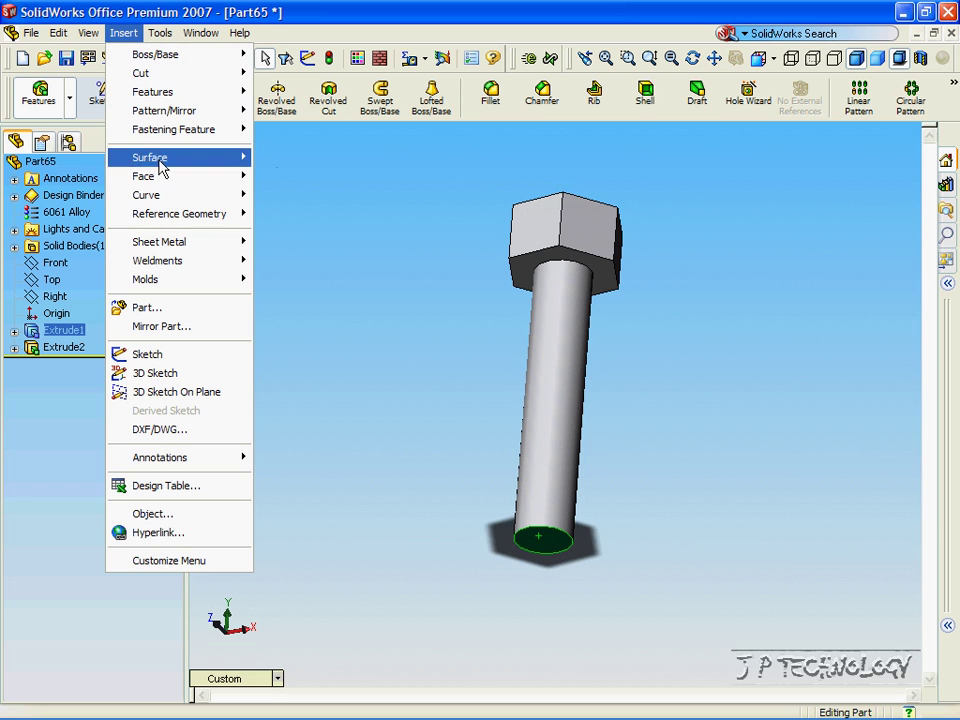
mouse_move(146, 217)
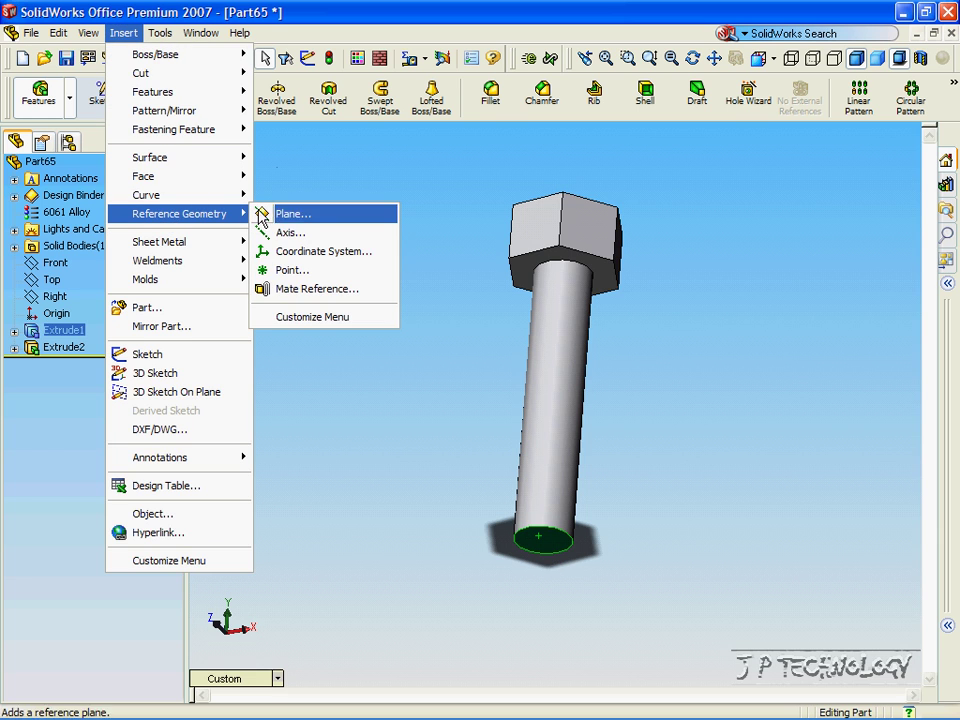
click(292, 220)
middle_drag(319, 284, 326, 410)
scroll(509, 561, down, 4)
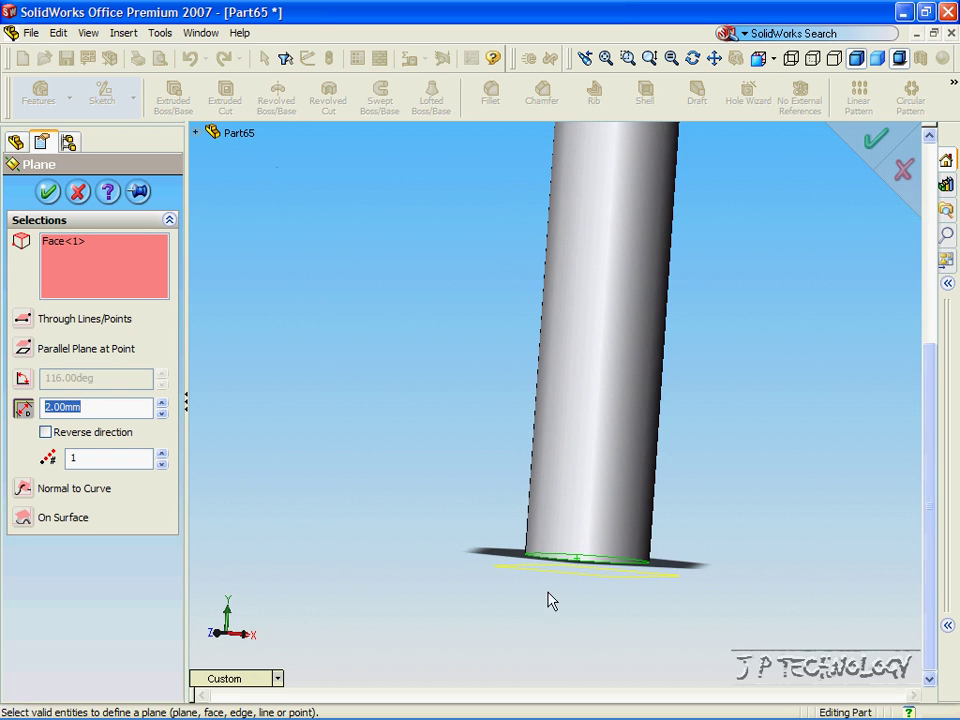
click(225, 679)
click(250, 404)
scroll(560, 650, up, 4)
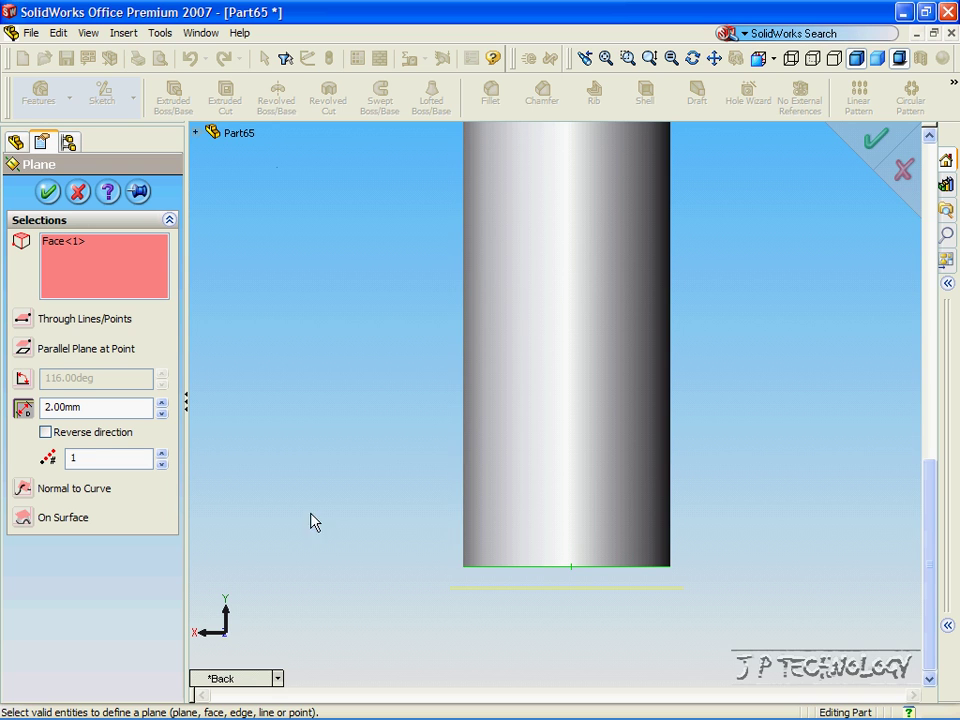
click(45, 432)
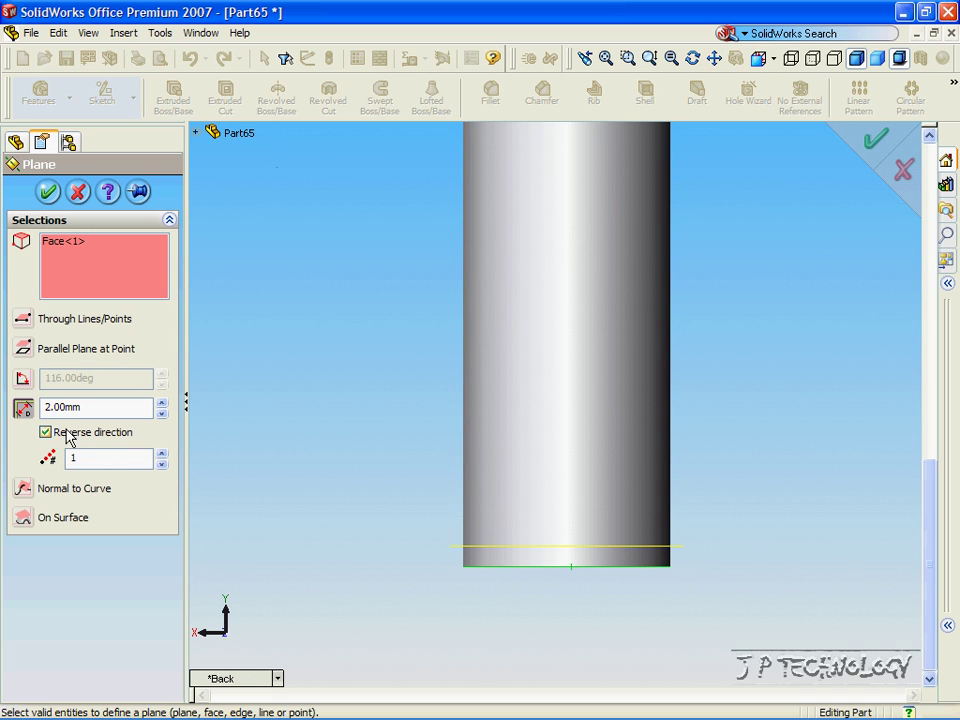
click(48, 192)
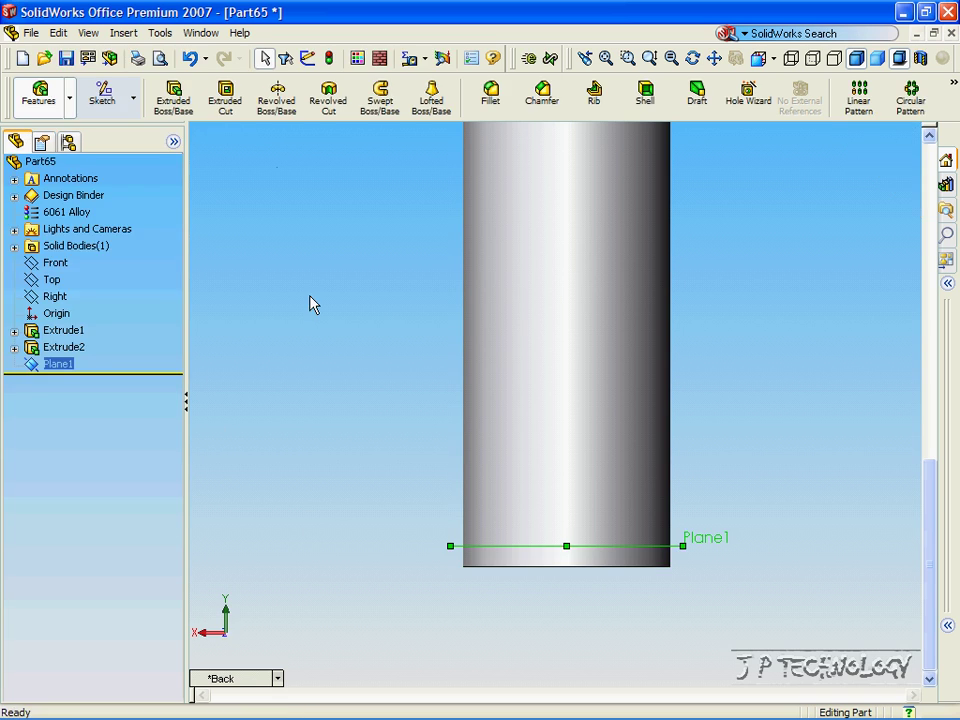
Start a sketch on the offset reference plane and convert the circular edge of the shank's free end into it
click(330, 390)
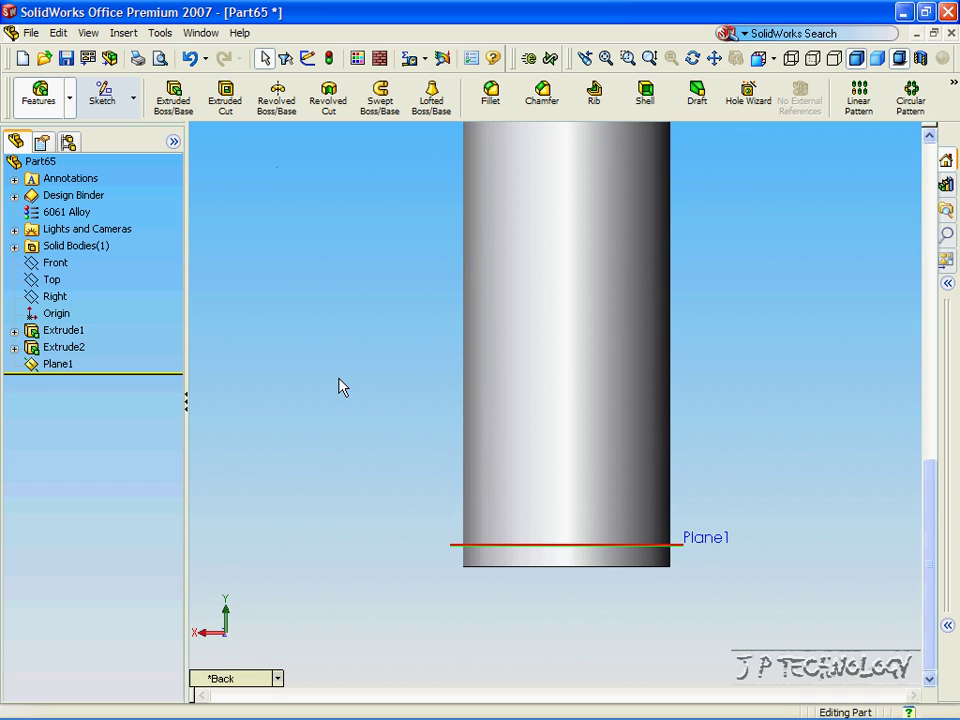
scroll(337, 390, up, 5)
key(Down)
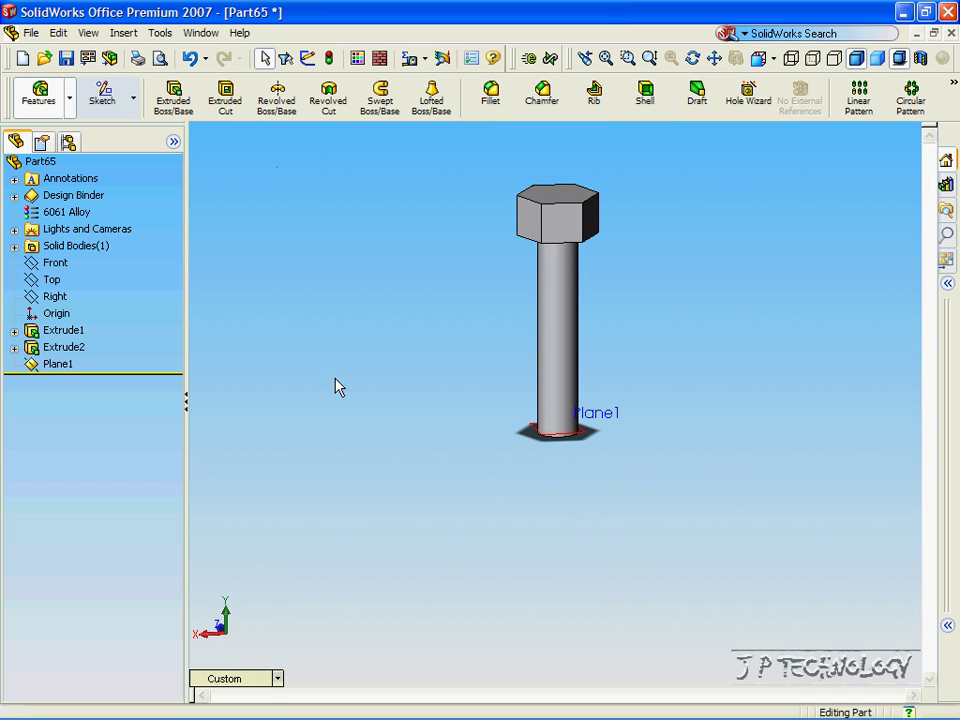
click(62, 364)
click(106, 104)
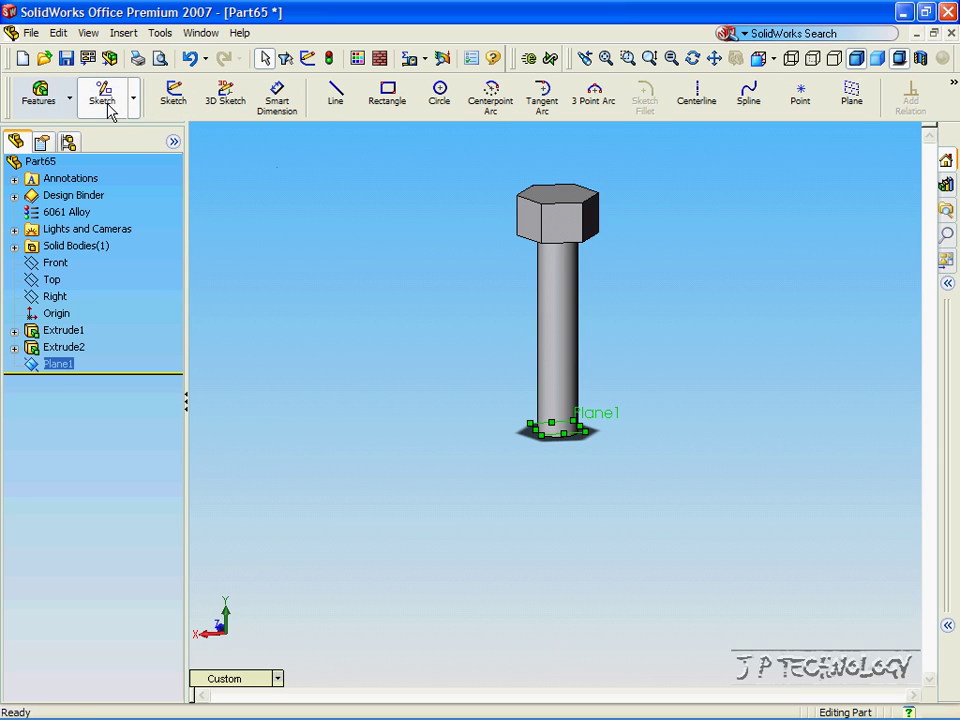
click(176, 95)
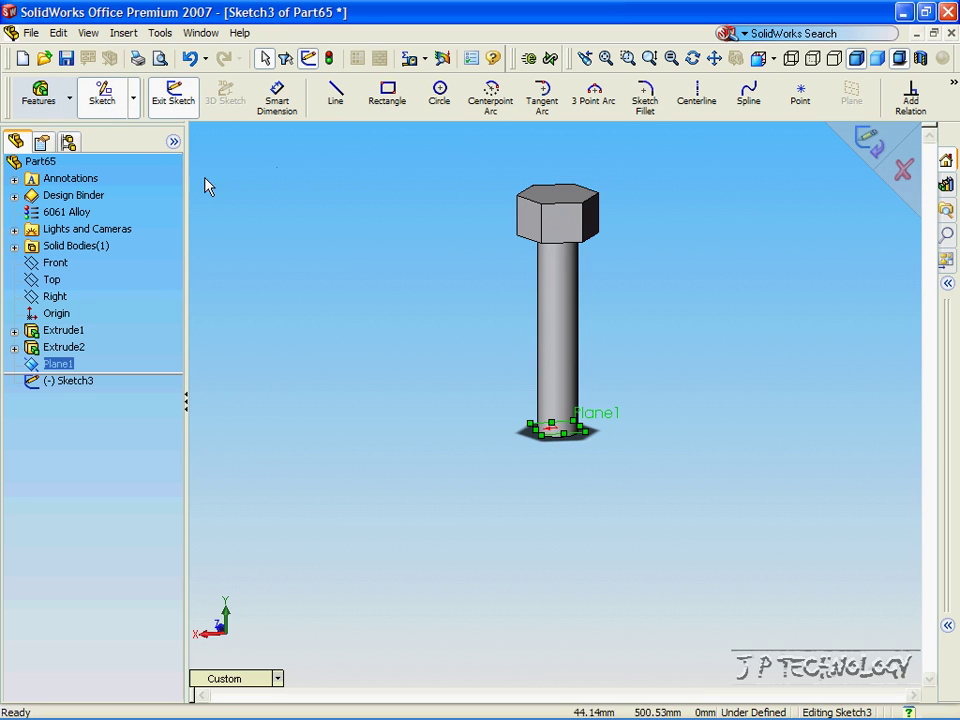
middle_drag(534, 450, 505, 431)
scroll(508, 424, down, 5)
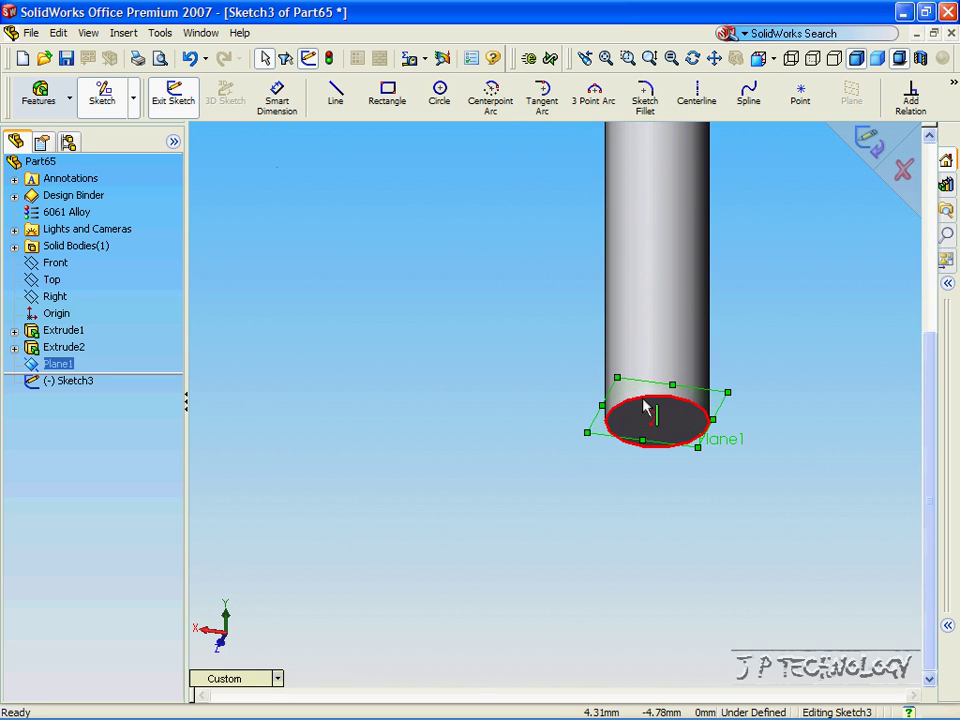
click(643, 399)
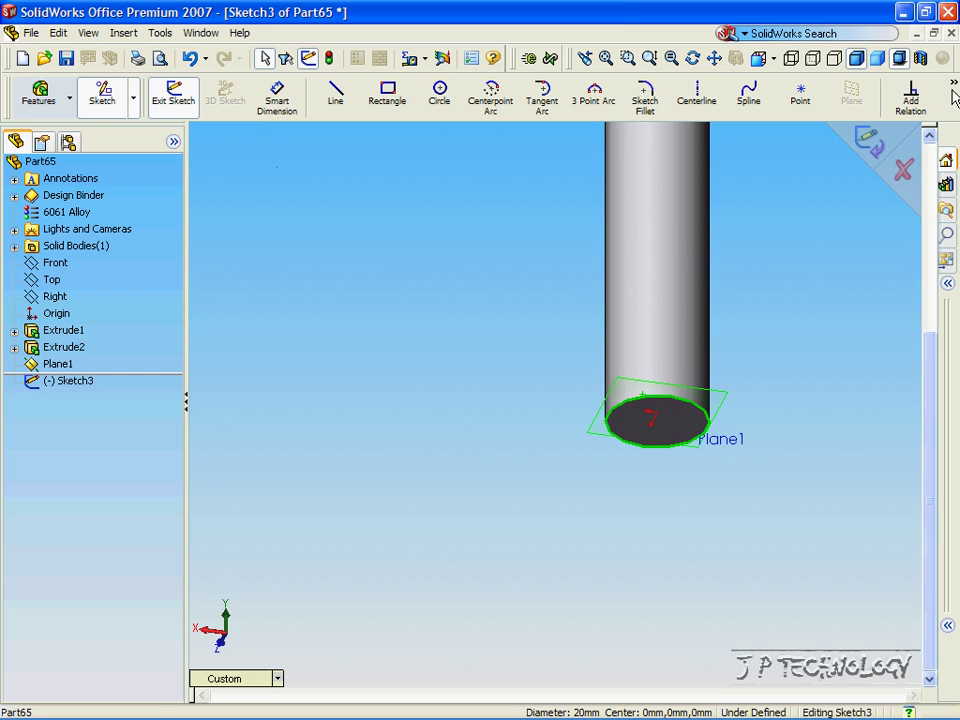
key(s)
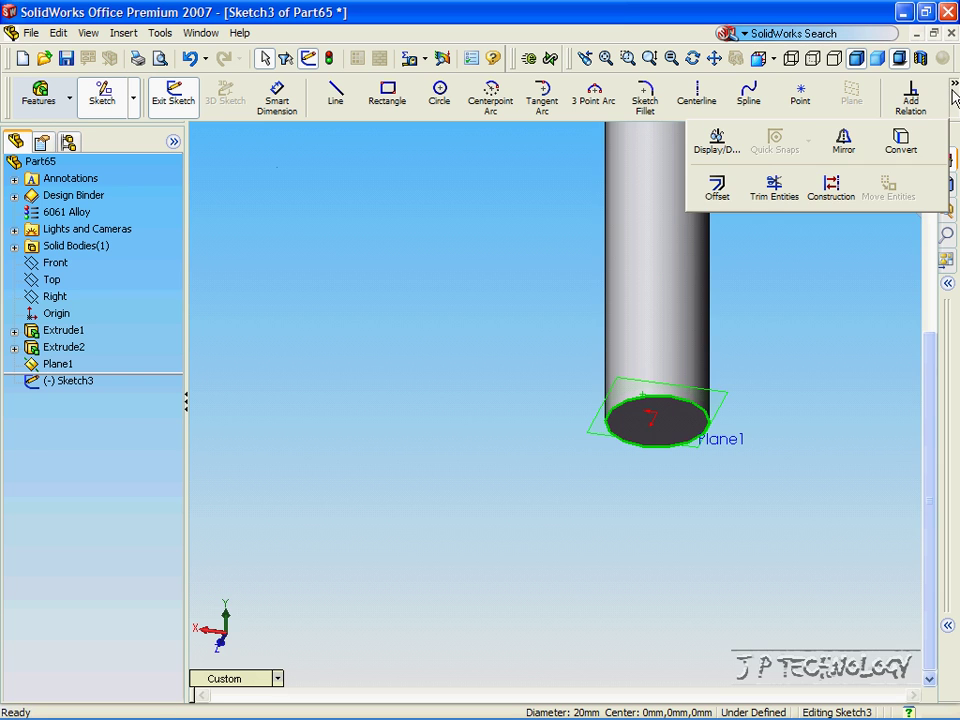
click(900, 140)
Start a helix from the converted circle, defined by pitch and revolution, and set its constant pitch to 20 mm
key(ctrl+1)
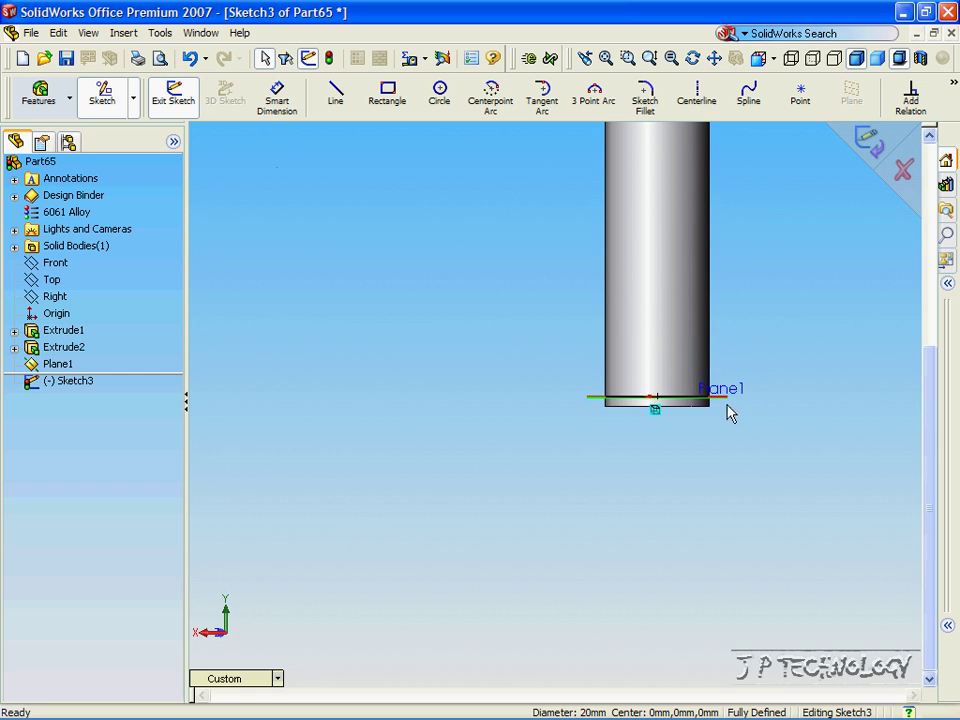
key(Down)
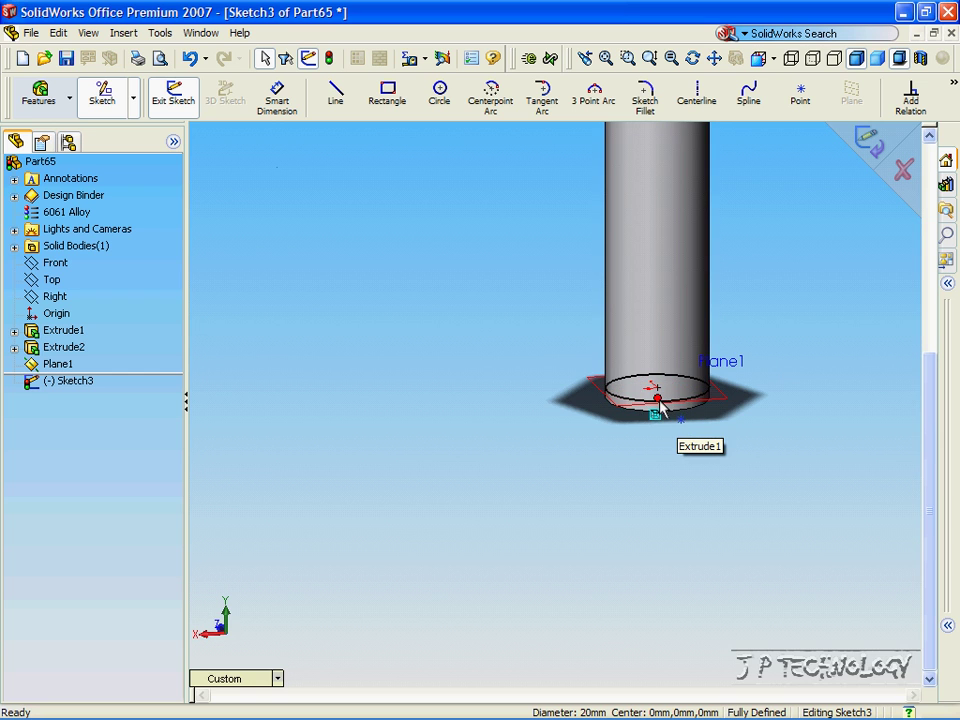
key(Down)
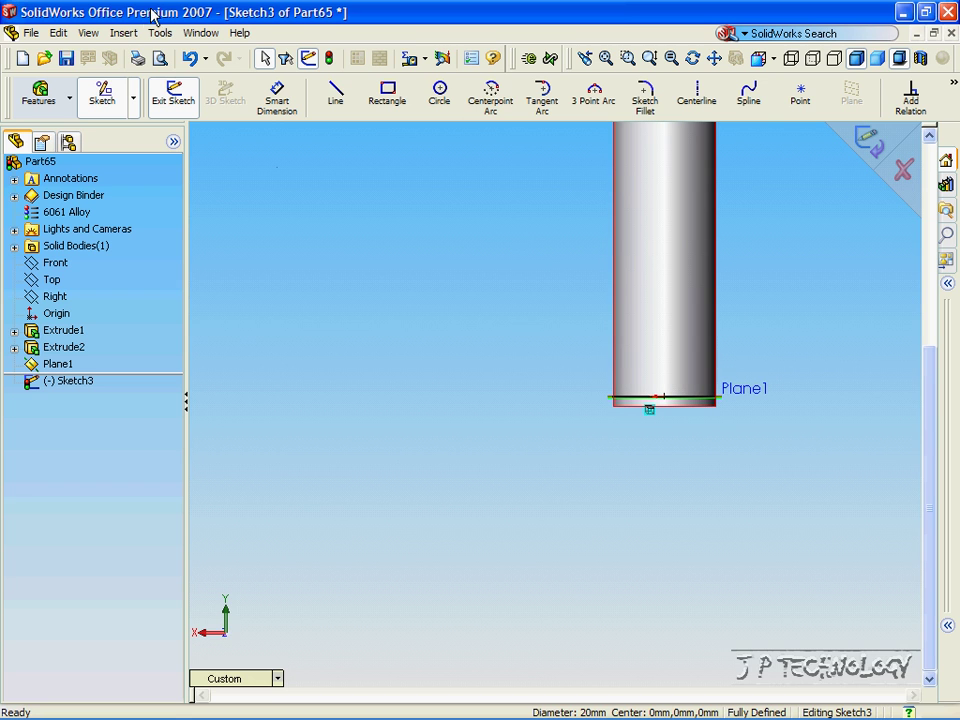
click(124, 33)
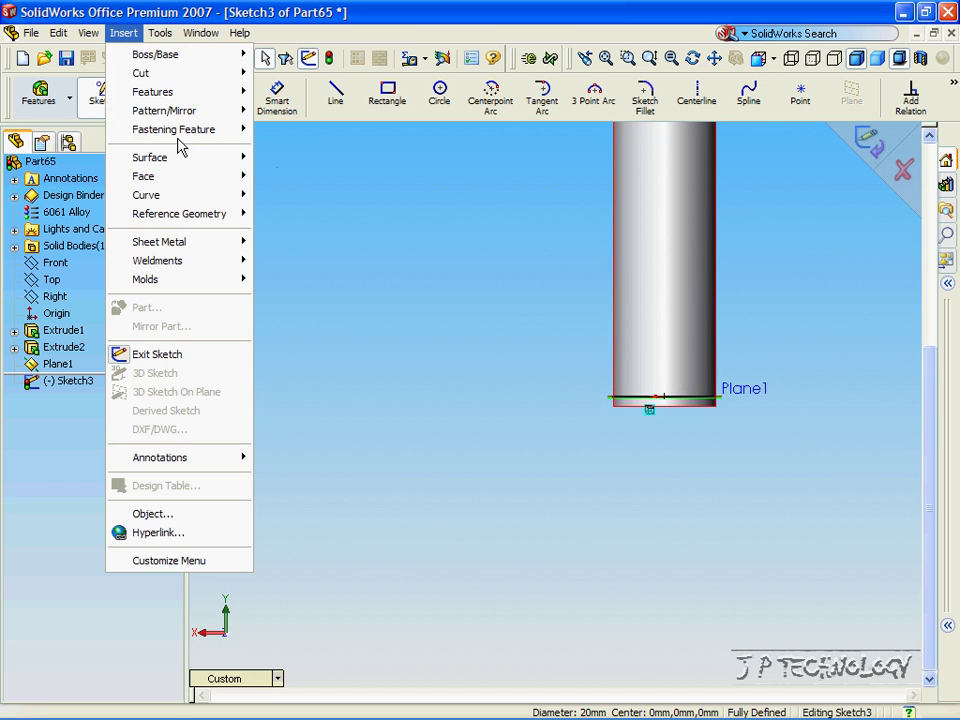
mouse_move(185, 197)
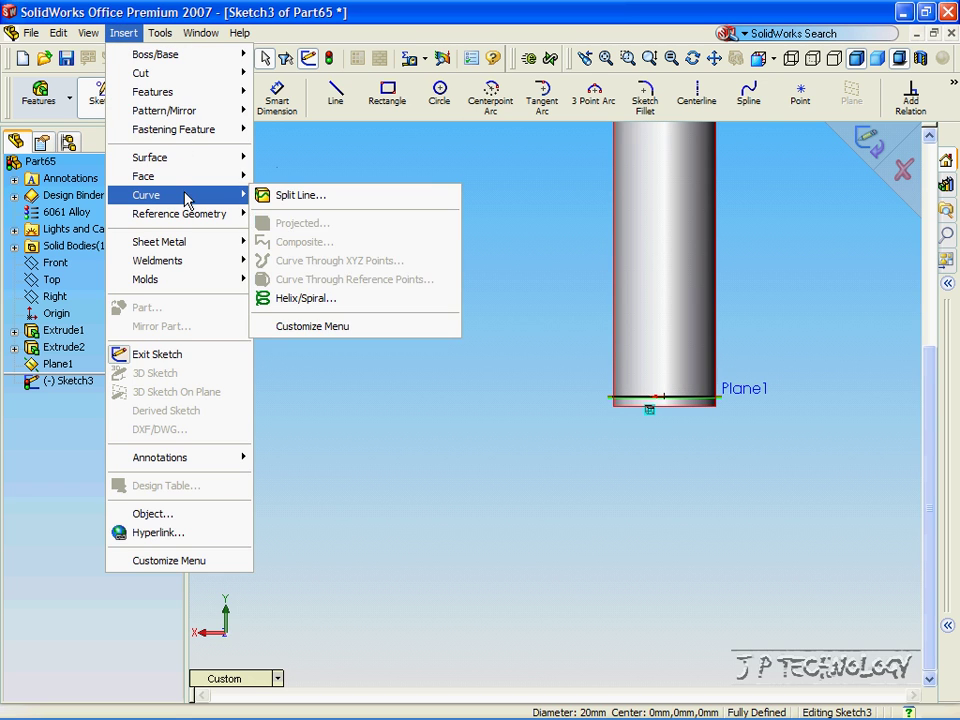
click(308, 299)
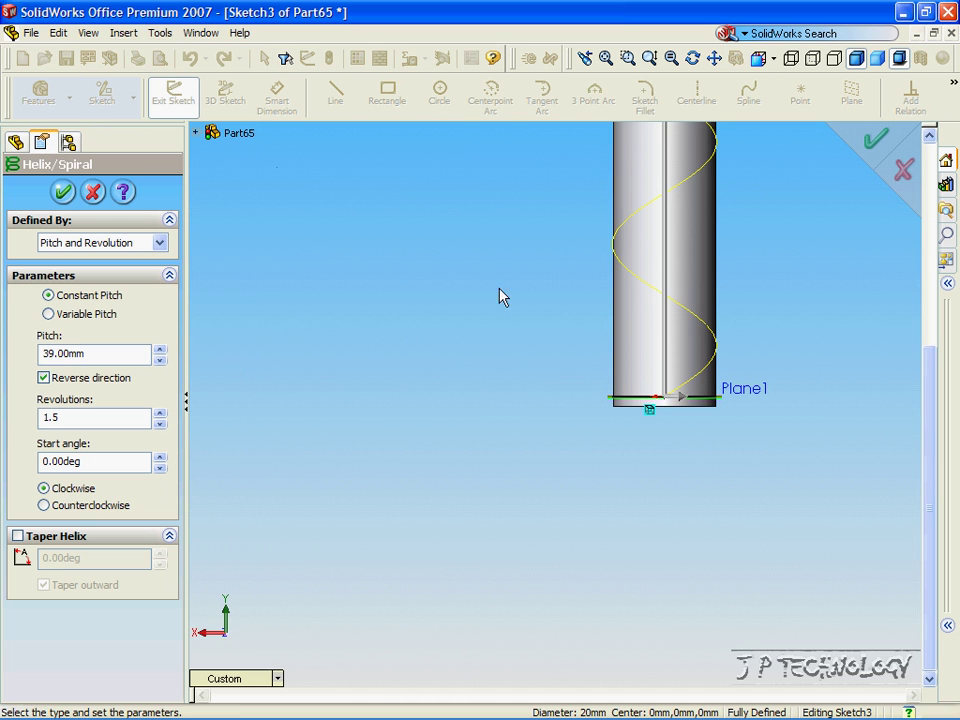
click(277, 678)
click(290, 381)
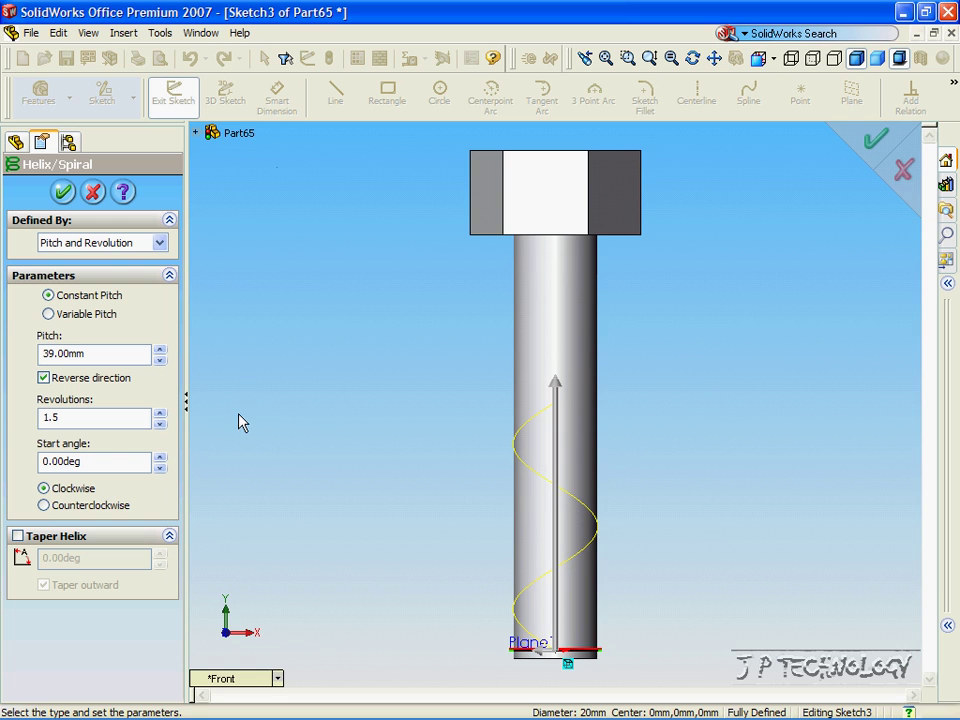
drag(118, 353, 3, 355)
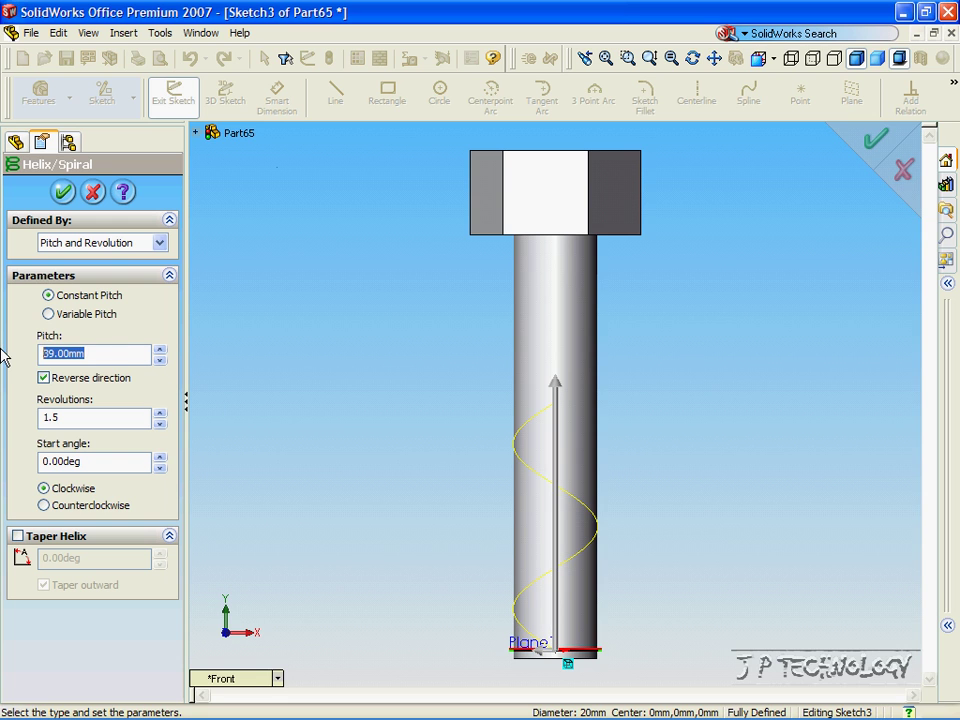
text(20)
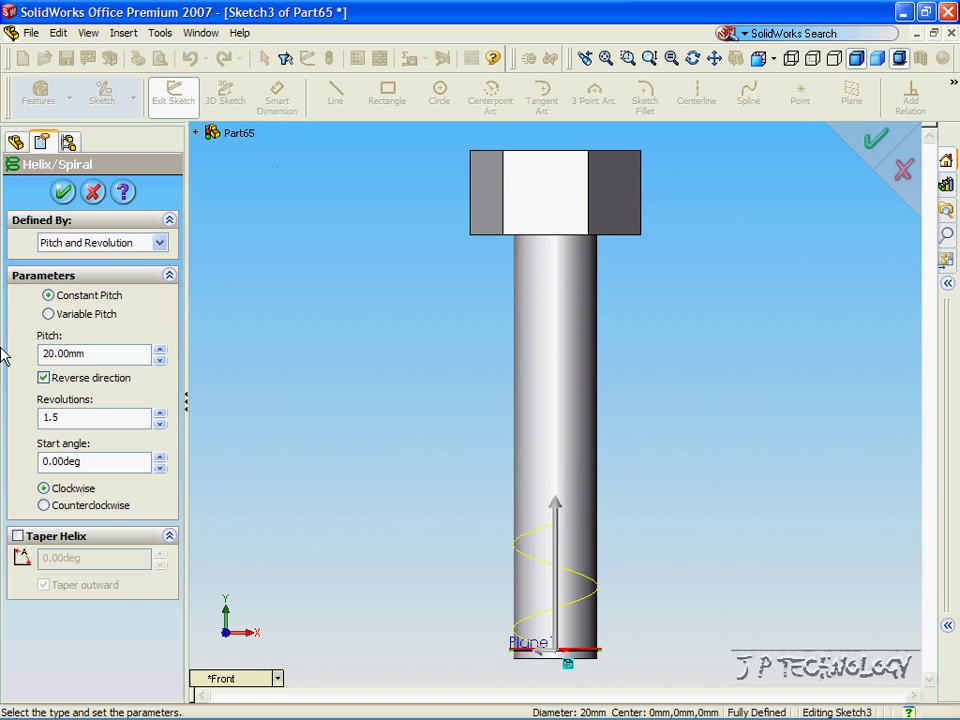
Set the helix to 4 revolutions with a start angle of 0 degrees and create it
click(159, 412)
click(159, 412)
click(159, 412)
click(159, 412)
click(159, 412)
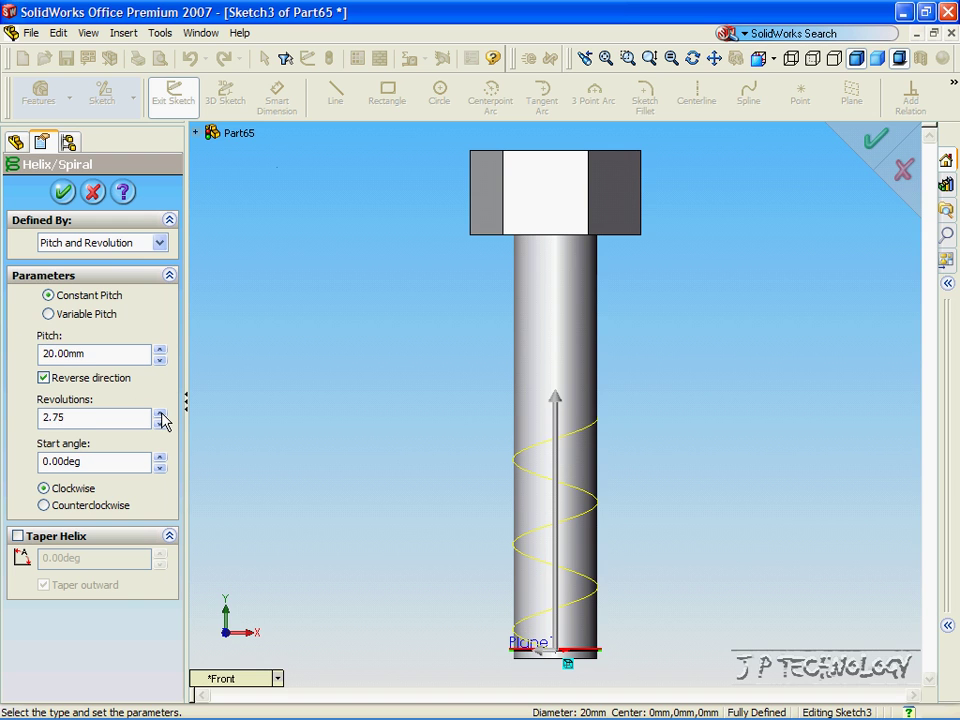
click(159, 412)
click(159, 412)
click(159, 412)
click(159, 412)
click(159, 412)
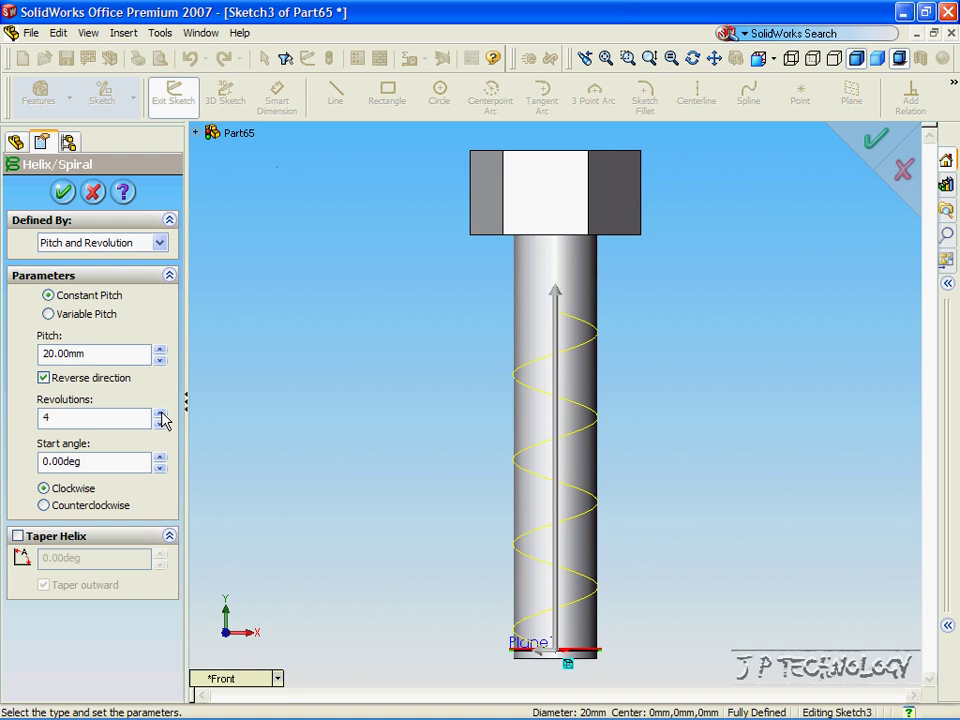
drag(120, 458, 6, 450)
text(0)
click(63, 191)
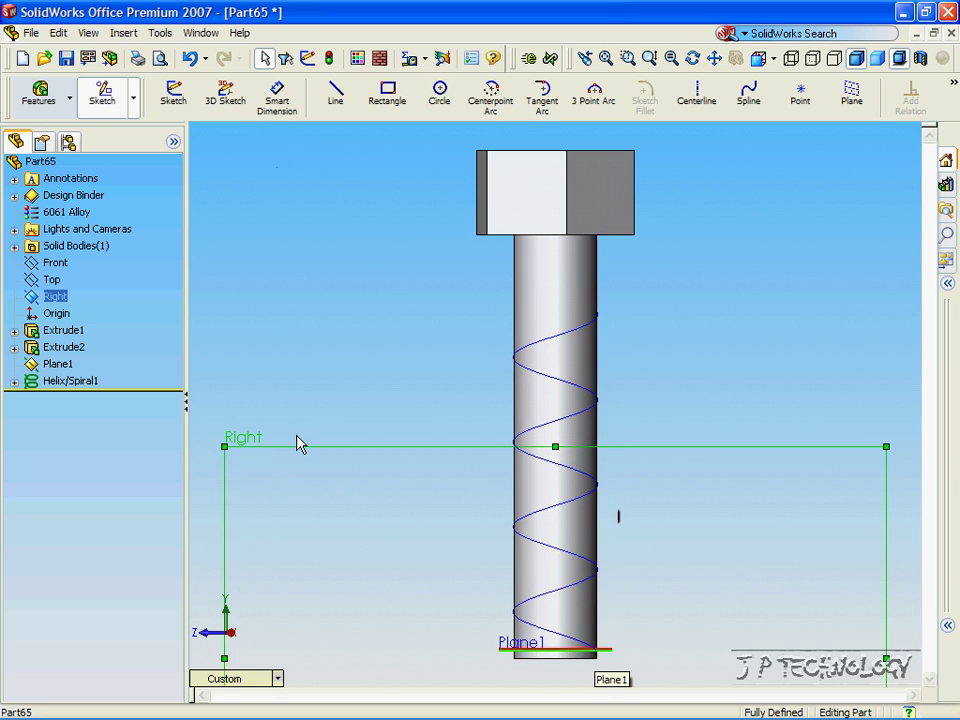
Sketch a circle of 3 mm radius on the Right plane, centred on the helix's start point at the shank edge, and finish the sketch
click(170, 98)
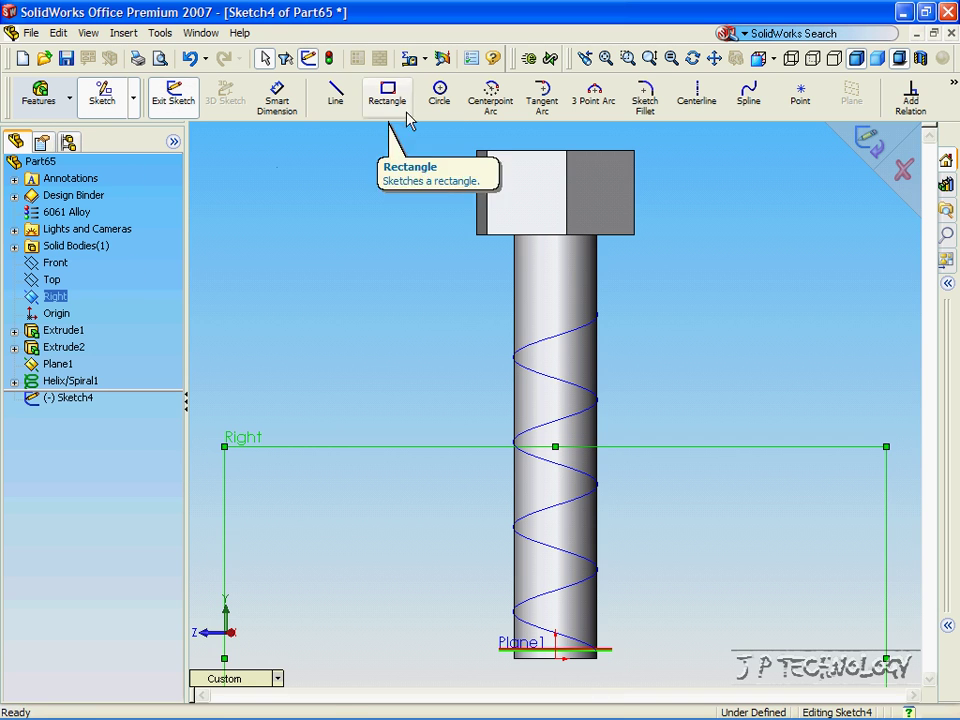
click(439, 93)
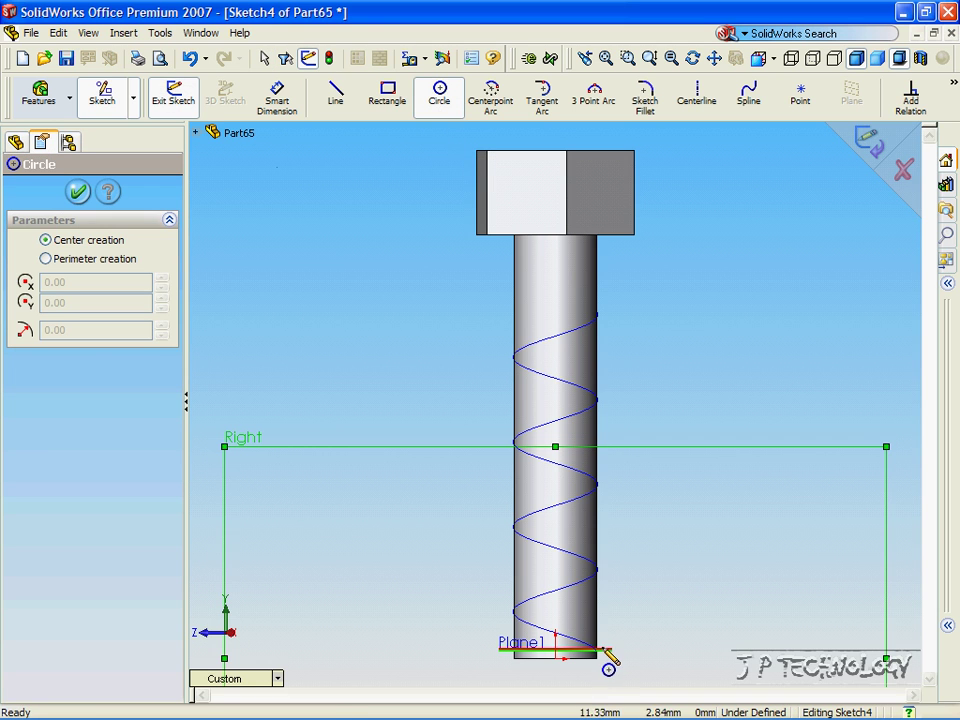
scroll(603, 652, down, 6)
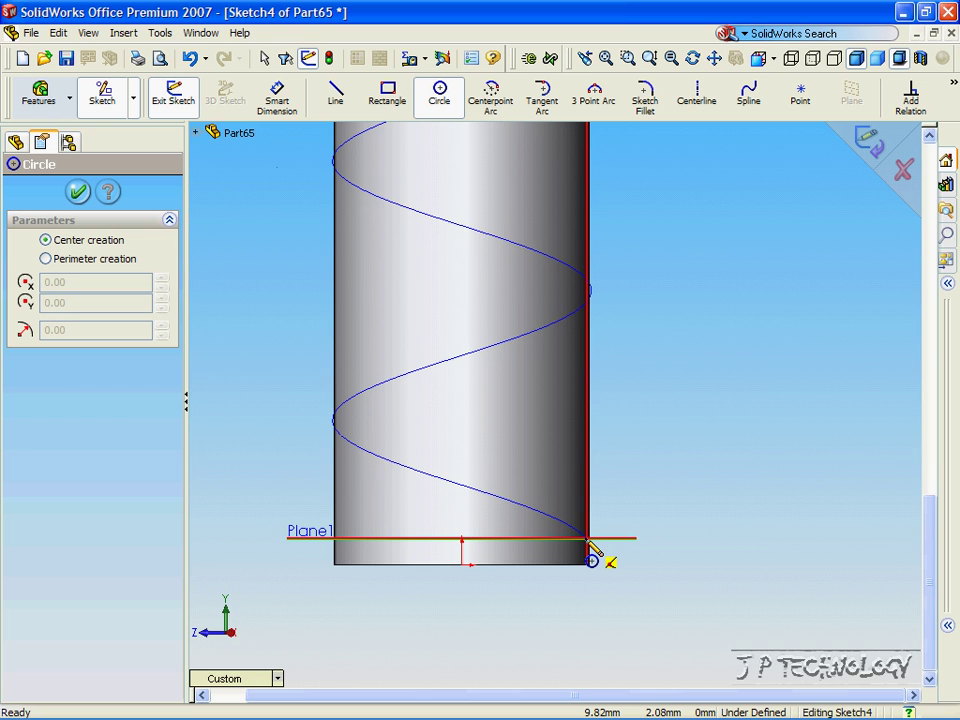
click(588, 539)
click(614, 547)
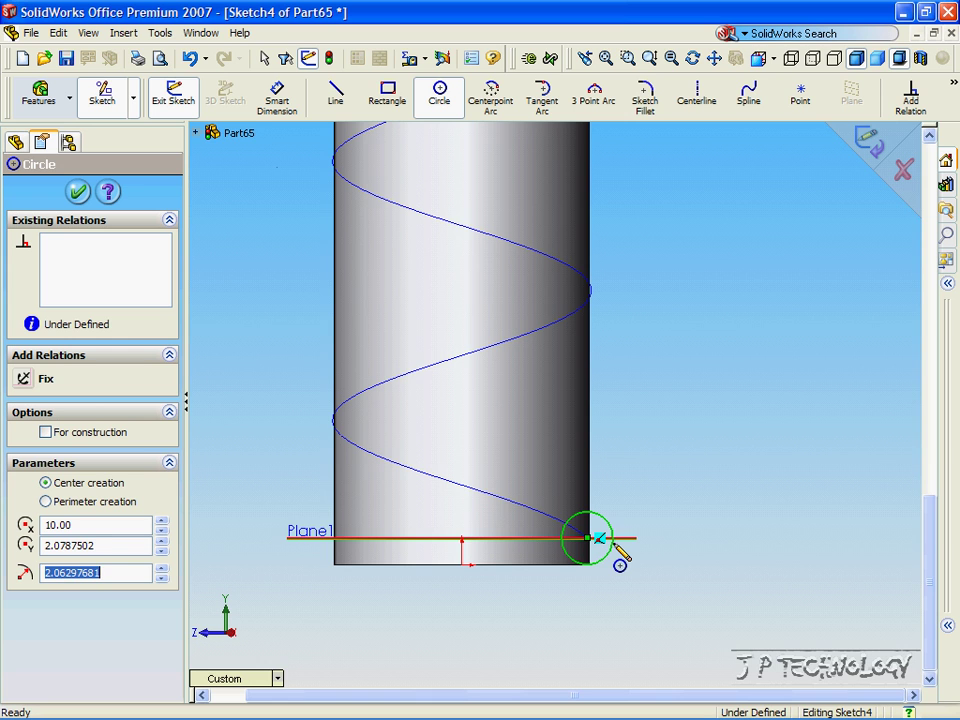
text(3)
key(Return)
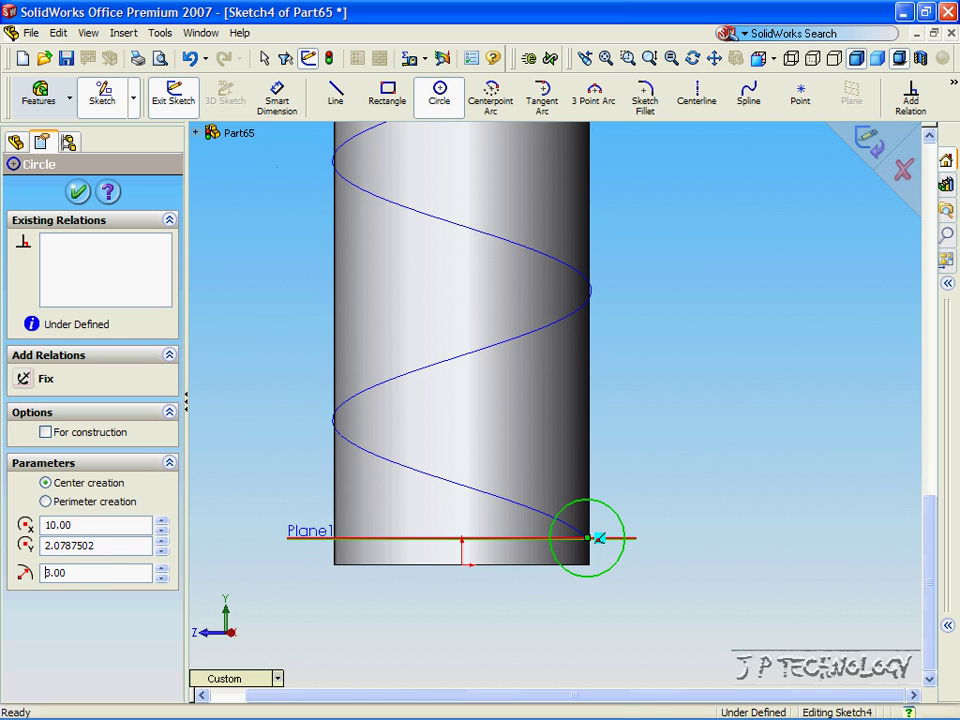
click(78, 194)
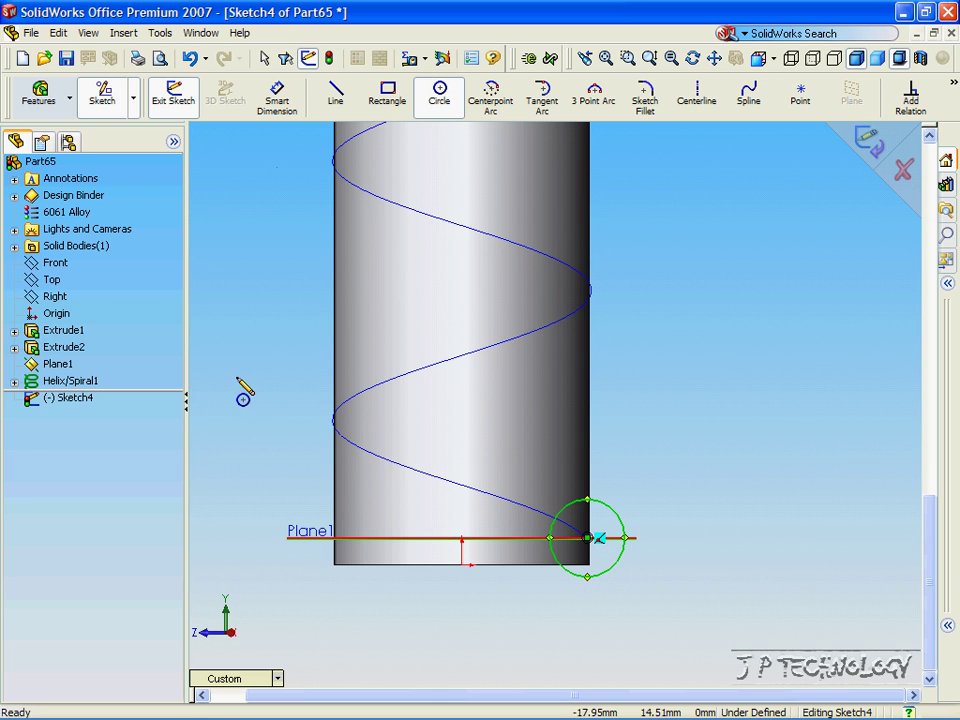
click(866, 138)
Create a swept cut along the shank with the circle sketch as the profile and the helix as the path
scroll(760, 376, up, 10)
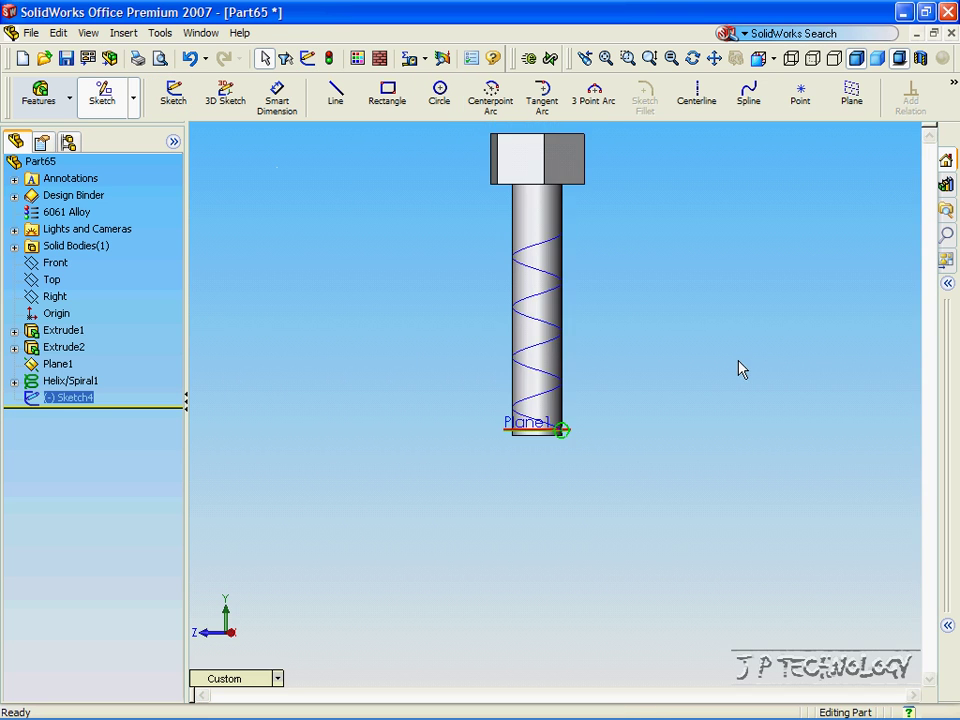
click(745, 385)
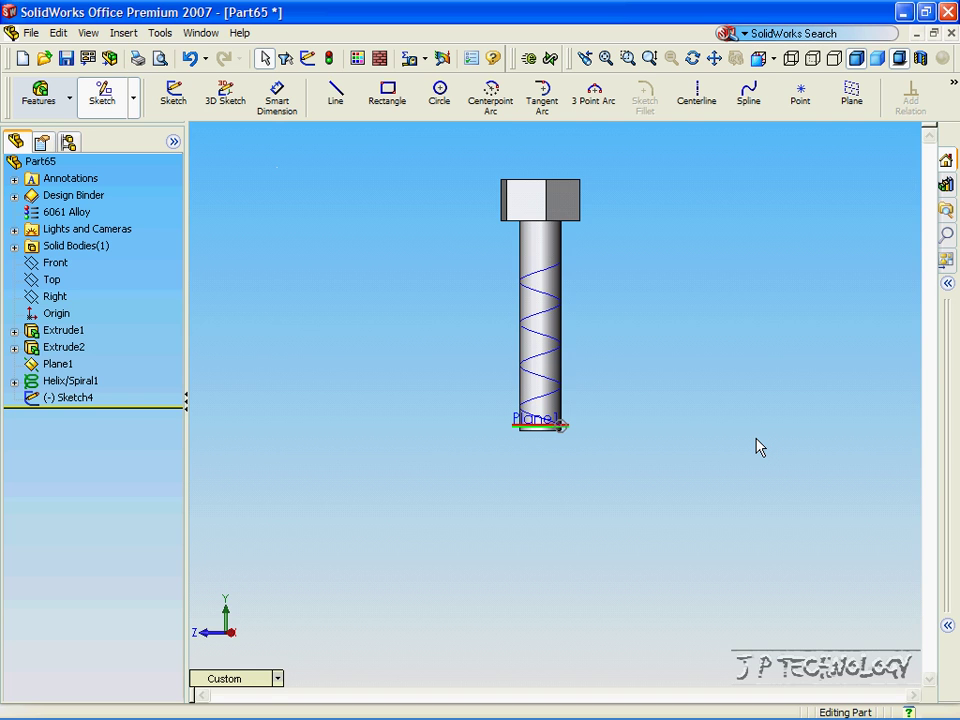
click(121, 34)
mouse_move(150, 73)
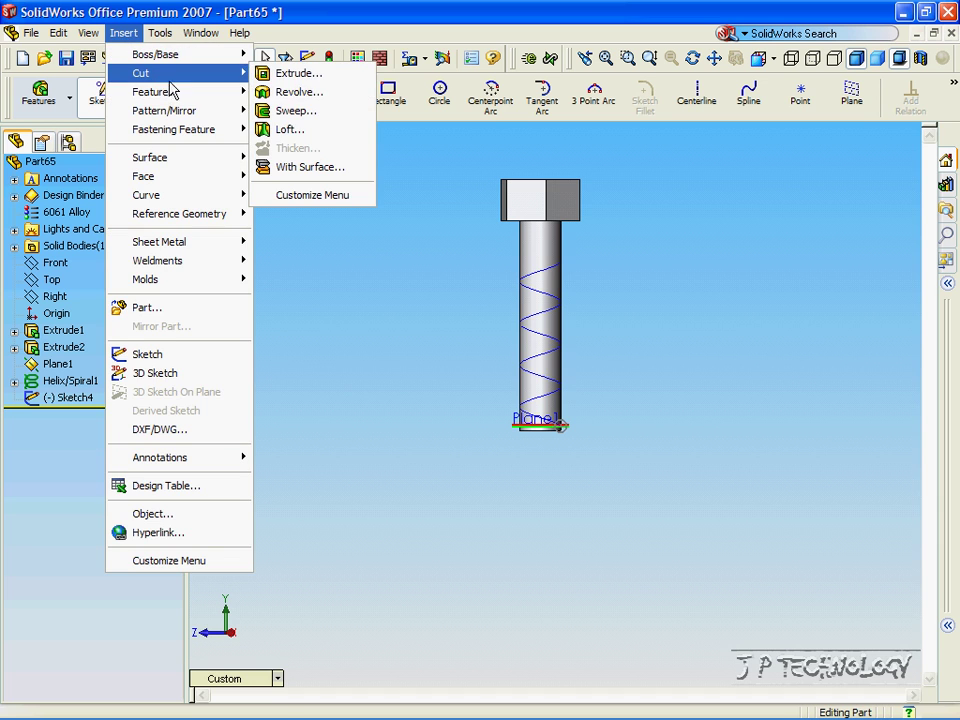
click(292, 110)
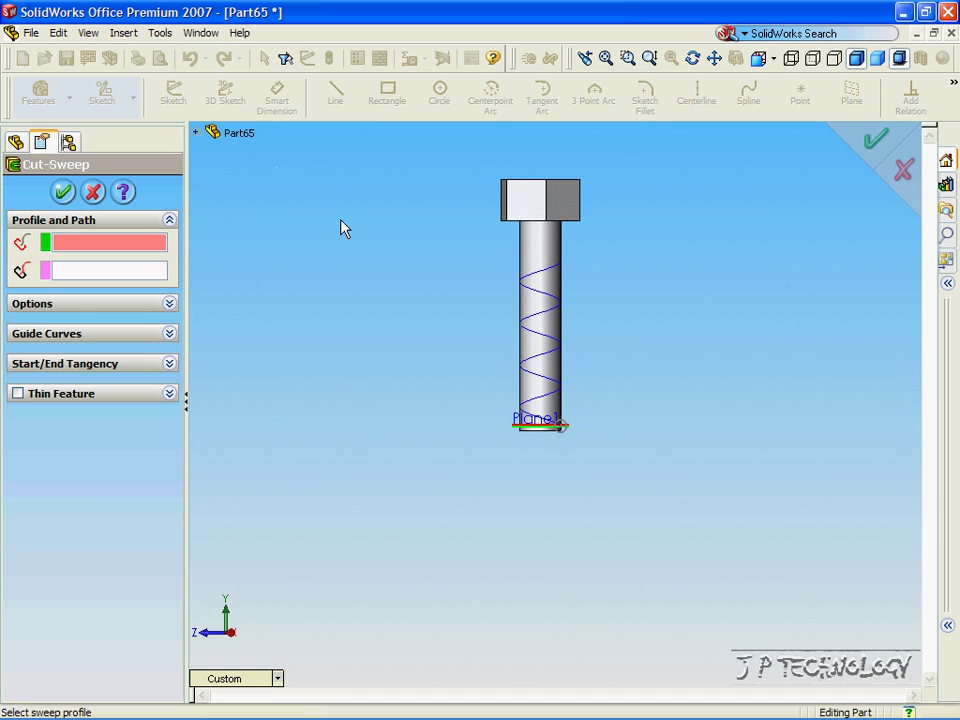
middle_drag(527, 418, 570, 441)
scroll(562, 421, down, 8)
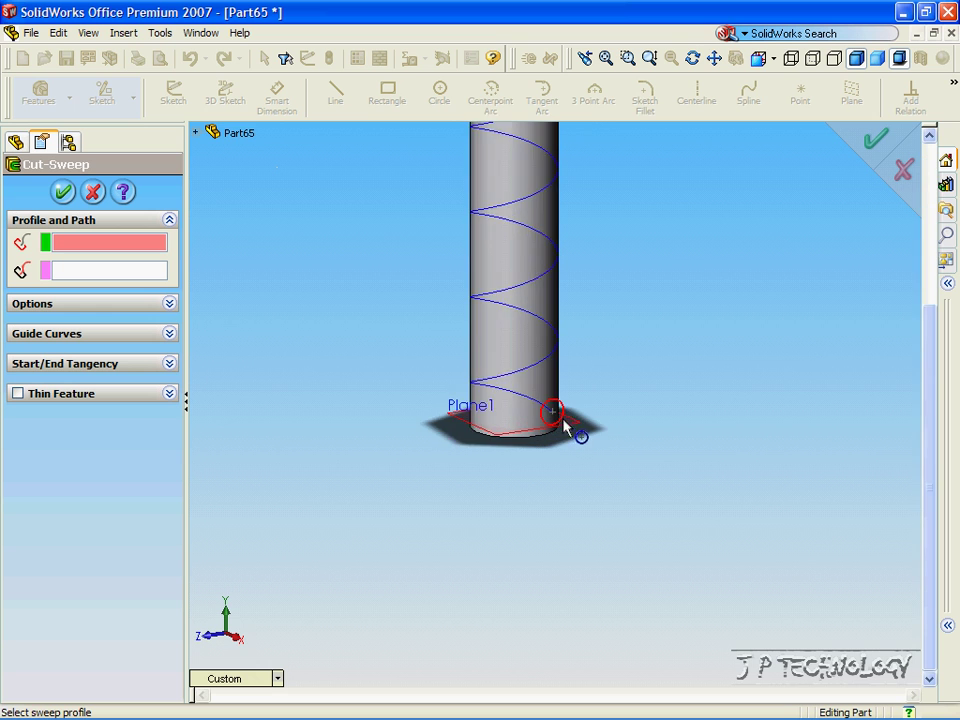
click(550, 404)
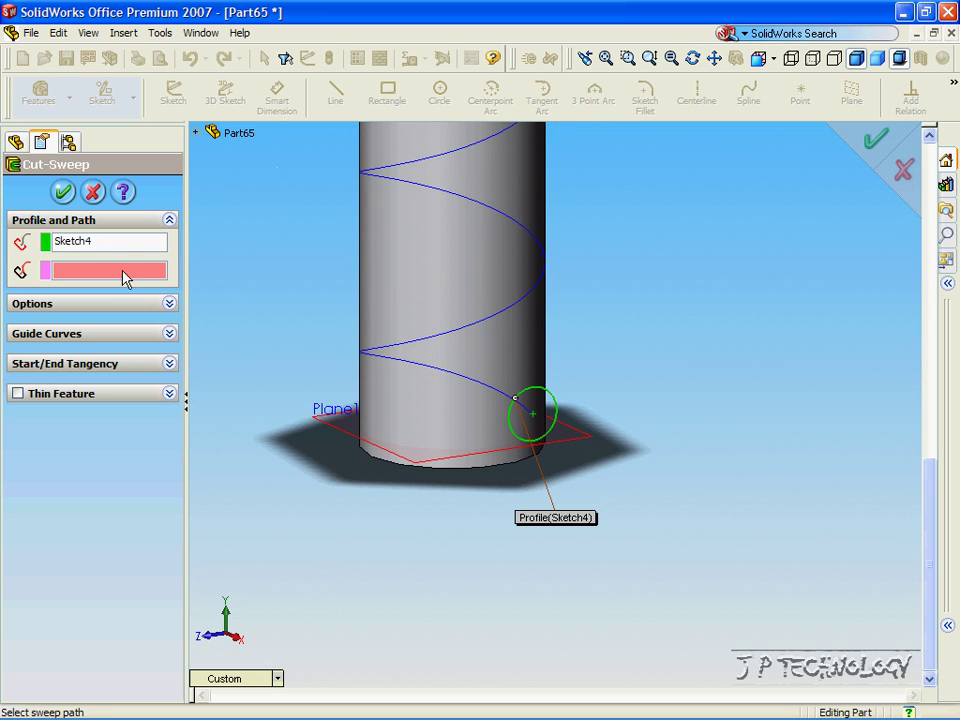
click(400, 352)
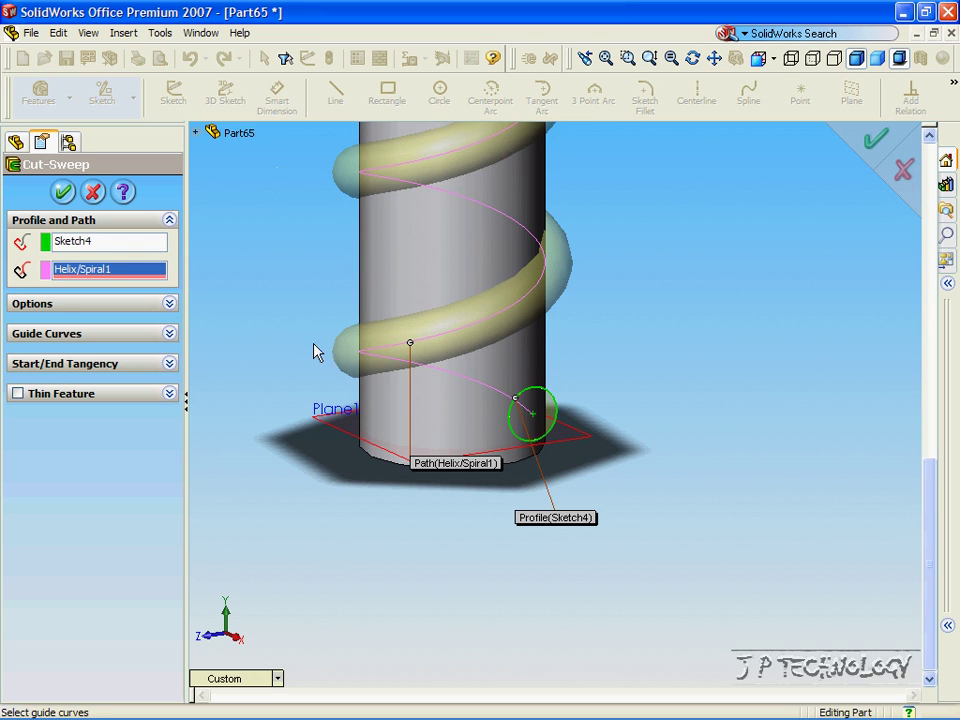
scroll(315, 345, up, 3)
scroll(320, 333, up, 3)
middle_drag(336, 328, 352, 331)
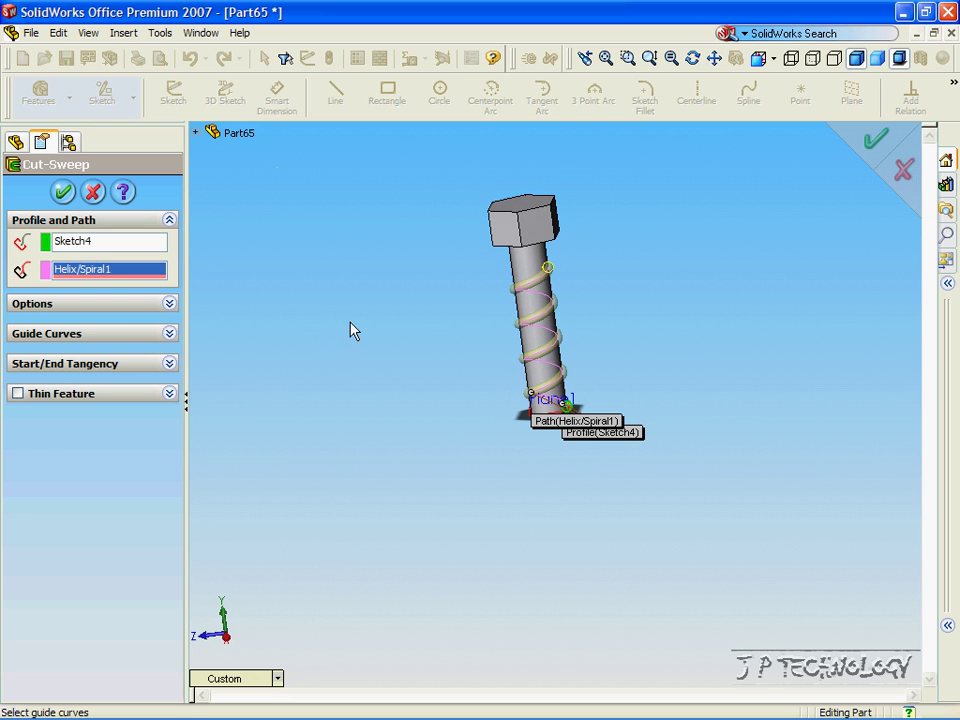
click(63, 191)
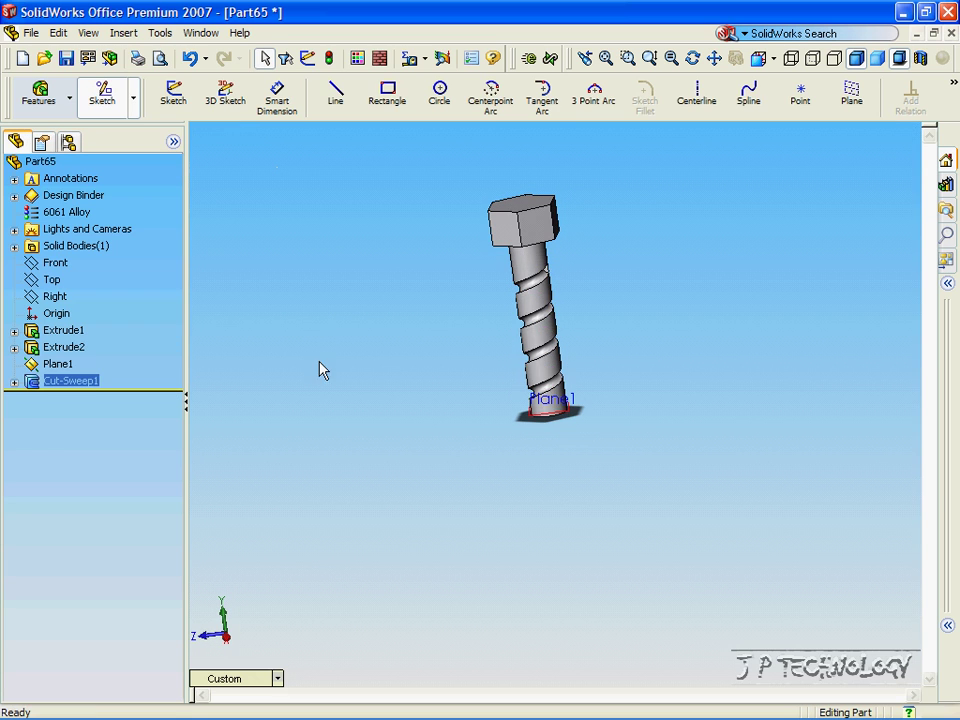
Examine the helical groove around the shank by rotating the bolt through several views
middle_drag(568, 499, 548, 481)
key(Right)
key(Right)
key(Right)
key(Right)
key(Right)
key(Right)
key(Right)
key(Right)
key(Right)
key(Right)
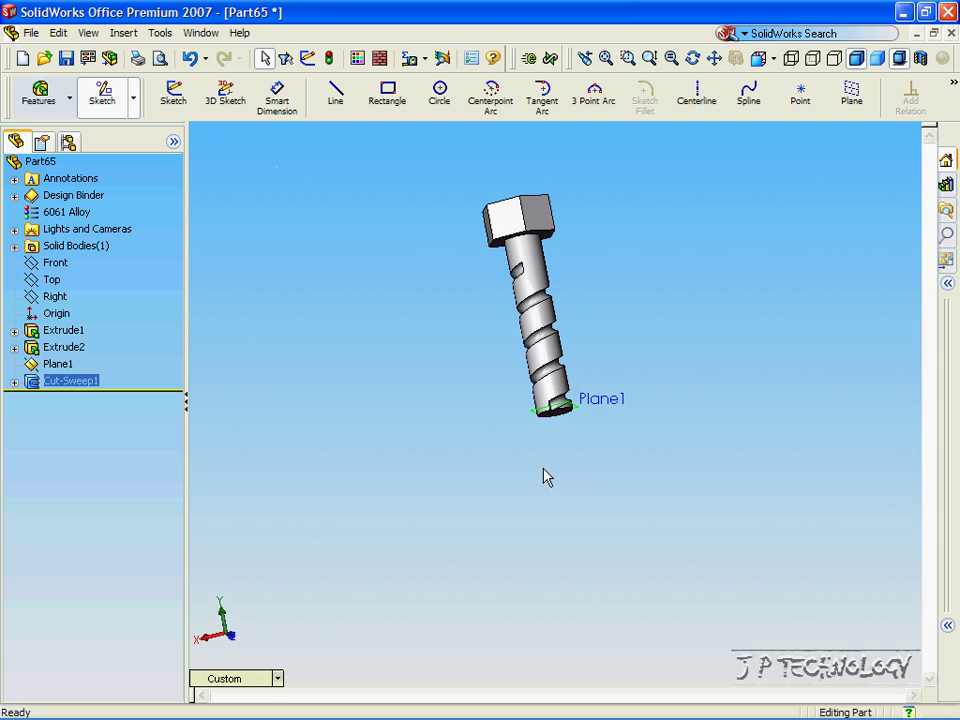
Inspect the swept cut from further sides, from its end below the hex head down to the shank tip
key(Right)
key(Right)
key(Right)
key(Right)
key(Right)
key(Right)
key(Right)
key(Right)
key(Right)
key(Right)
key(Right)
key(Right)
key(Right)
key(Right)
key(Right)
key(Right)
key(Right)
key(Right)
key(Right)
key(Right)
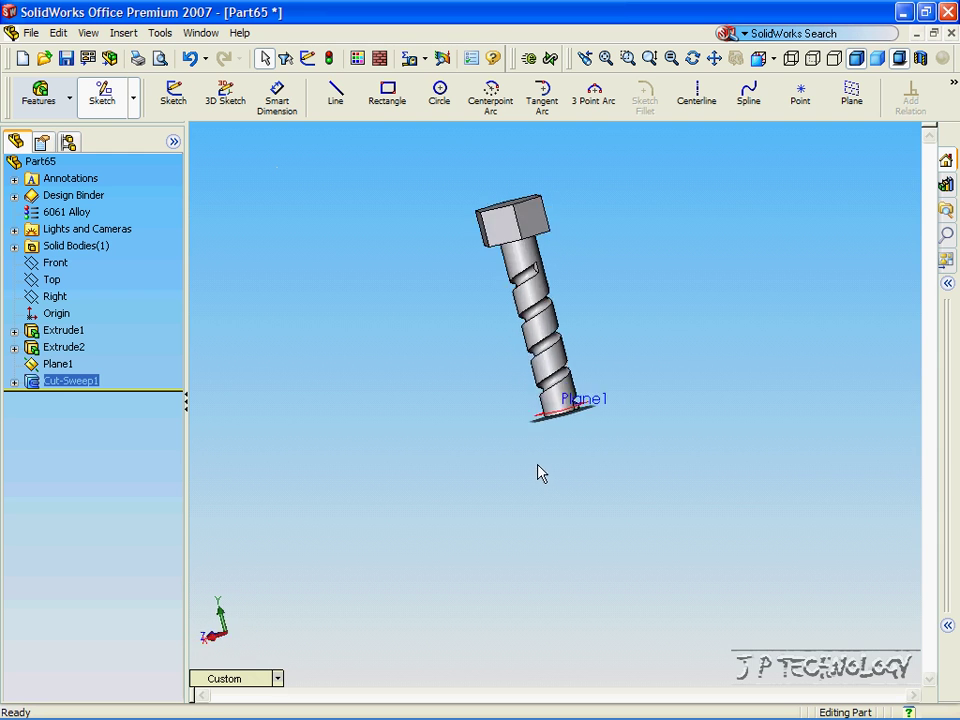
key(Right)
key(Right)
key(Right)
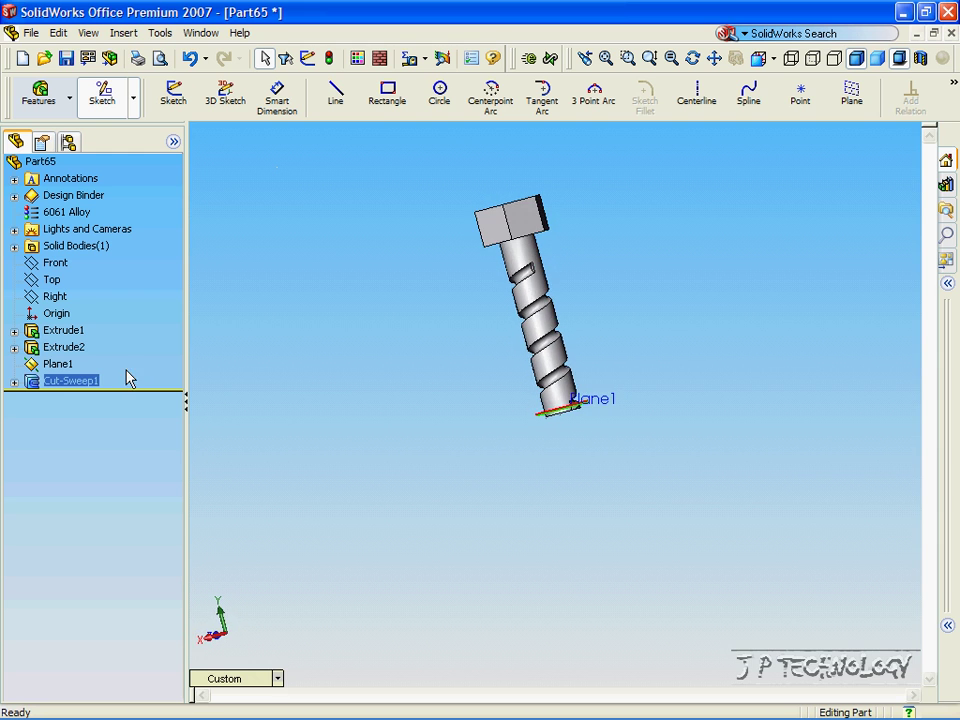
Edit the helix of the swept cut to a 10 mm pitch and 8 revolutions
click(13, 382)
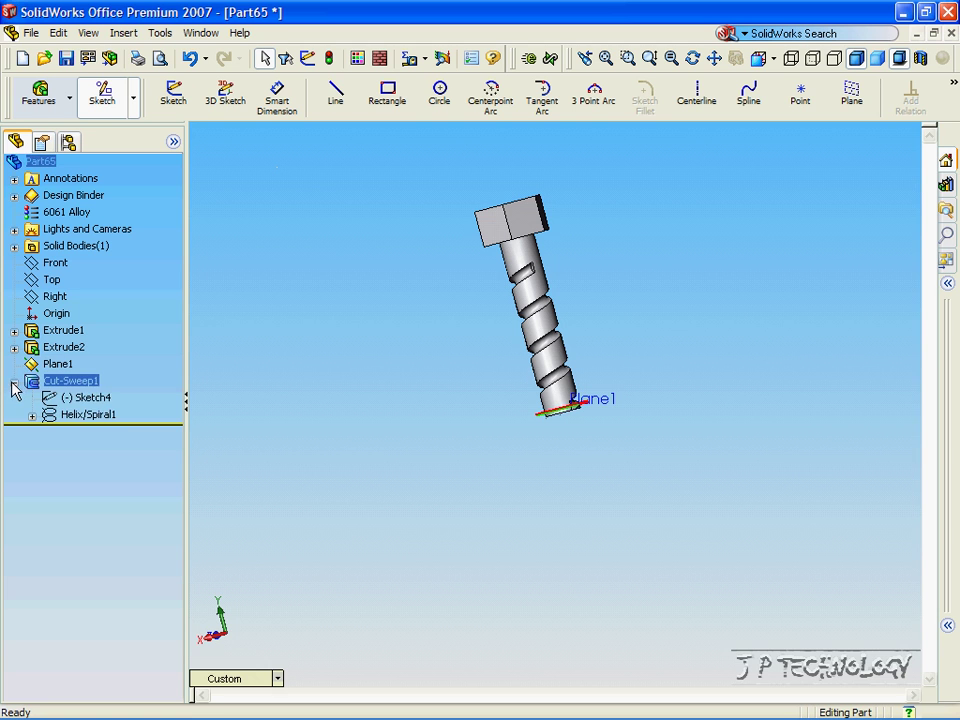
right_click(65, 418)
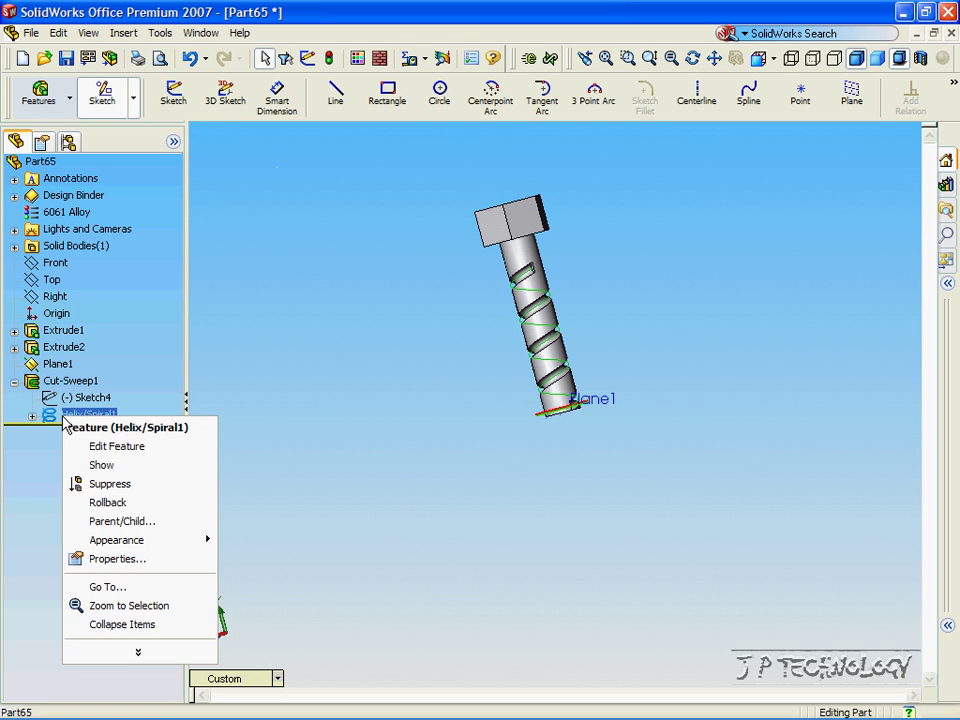
click(100, 447)
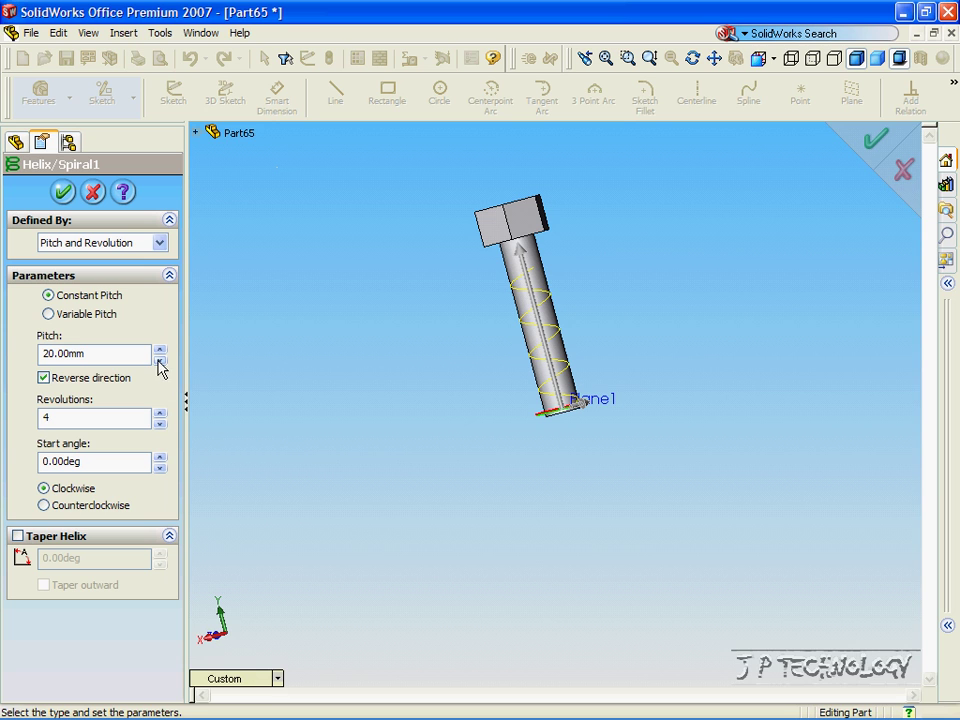
drag(148, 354, 2, 348)
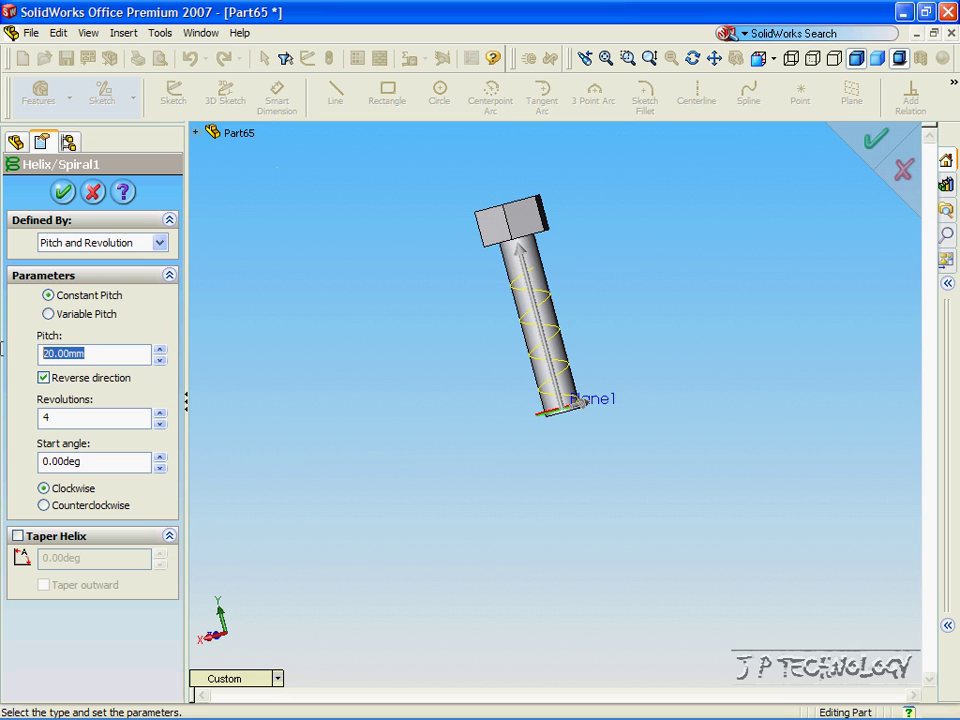
text(10)
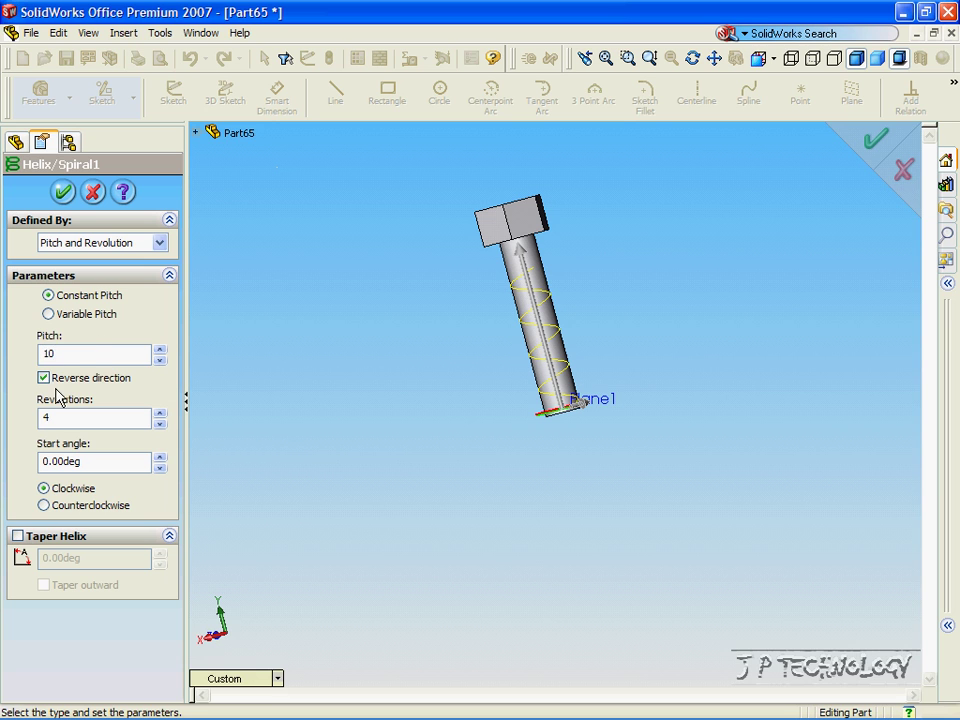
click(74, 416)
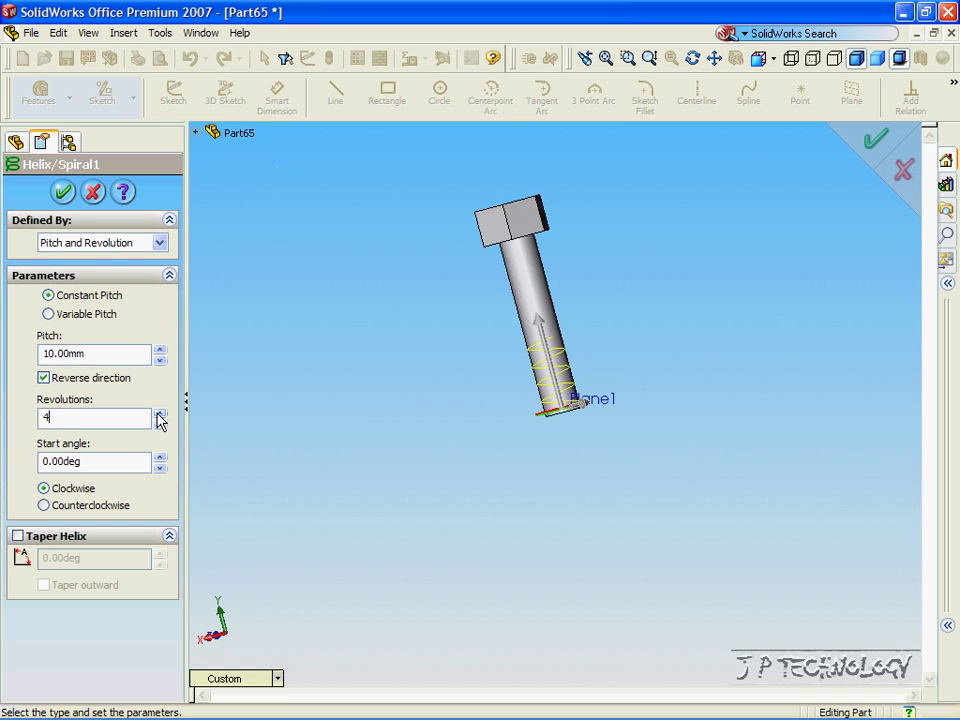
text(8)
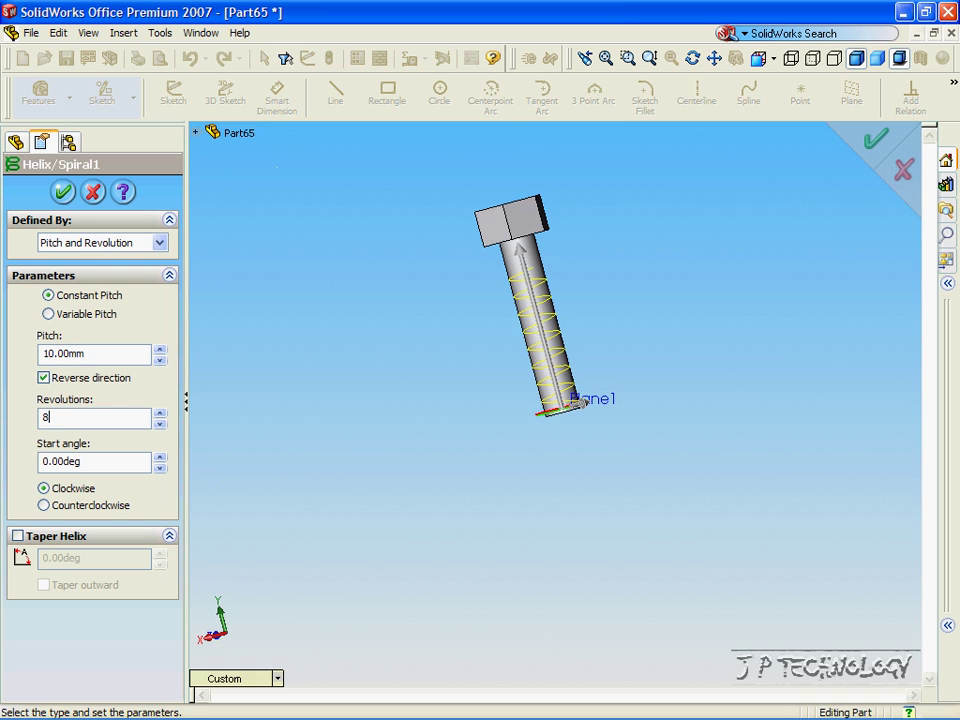
click(62, 191)
middle_drag(350, 408, 463, 429)
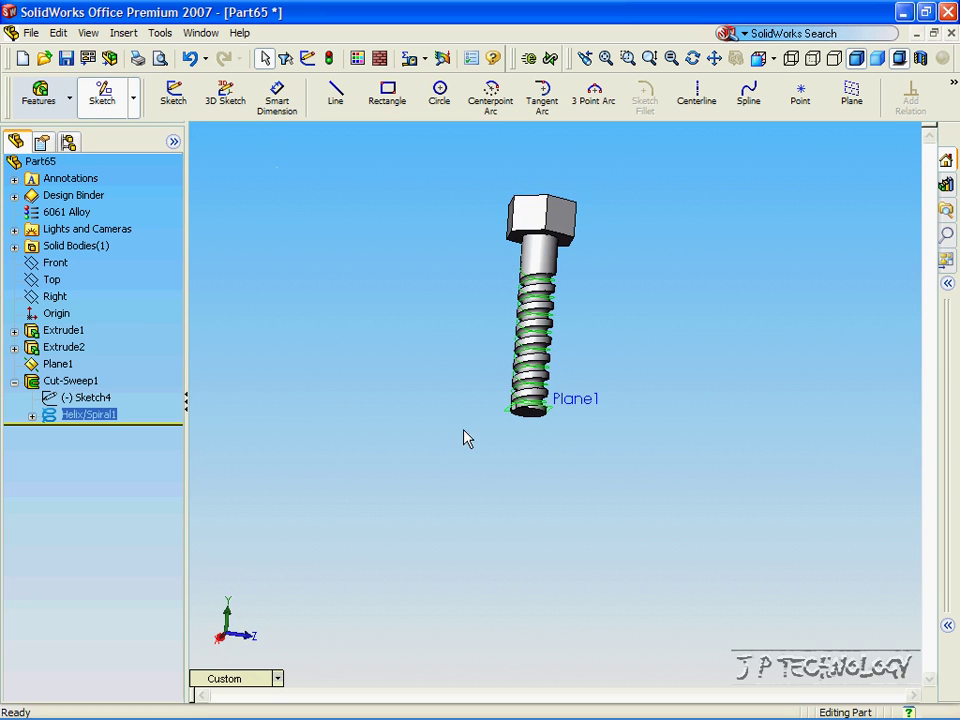
Dimension the circle in the swept cut's profile sketch to 8.5 mm diameter and finish the sketch
ctrl+click(72, 398)
right_click(72, 401)
click(102, 425)
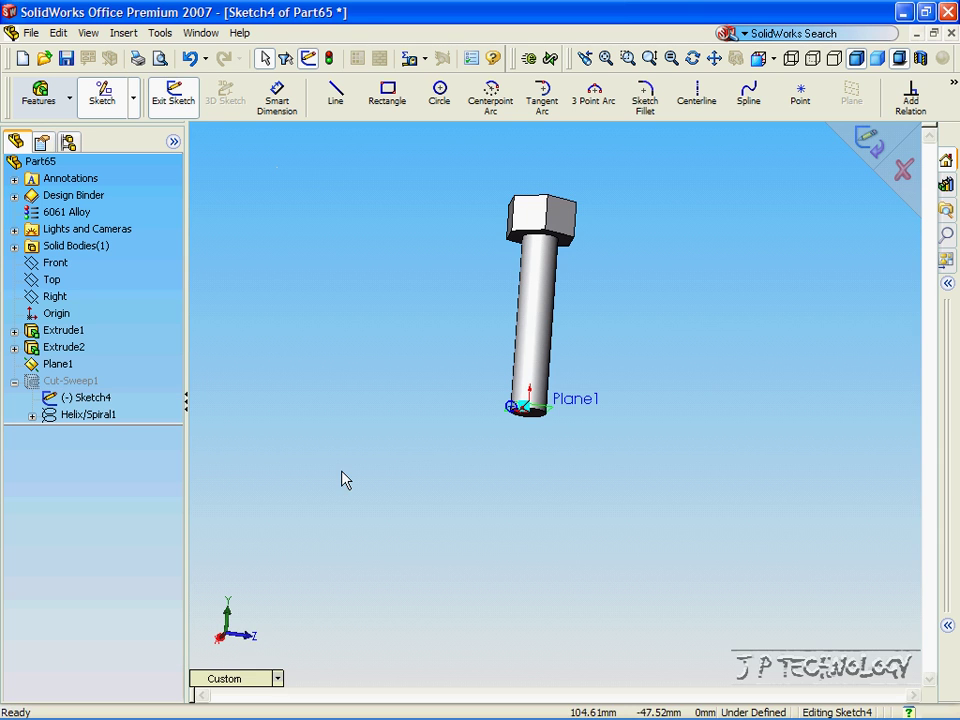
click(279, 100)
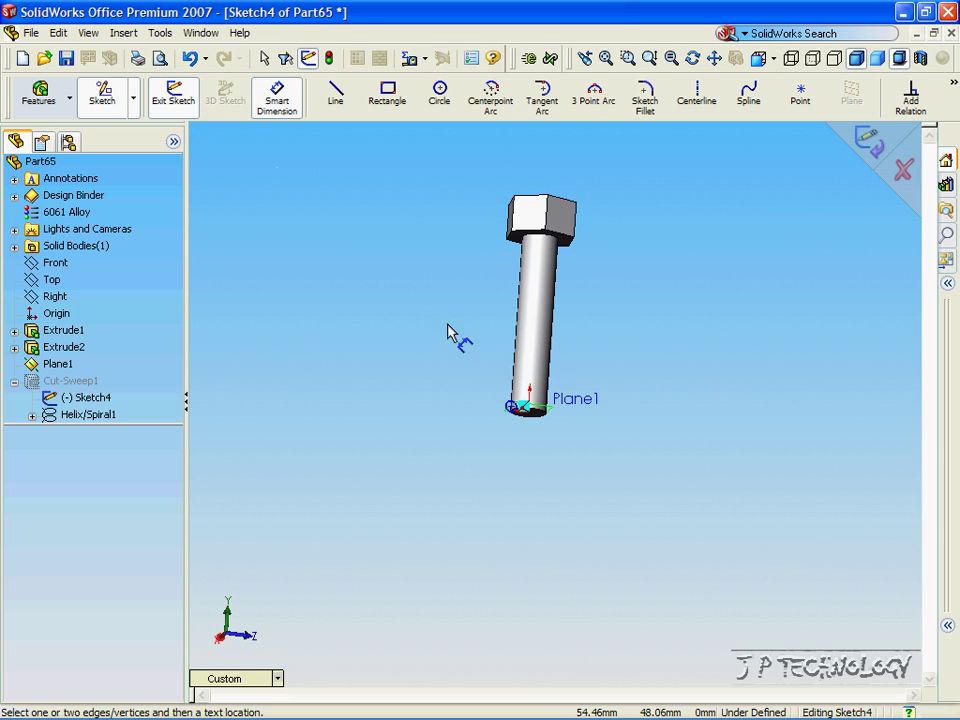
click(507, 410)
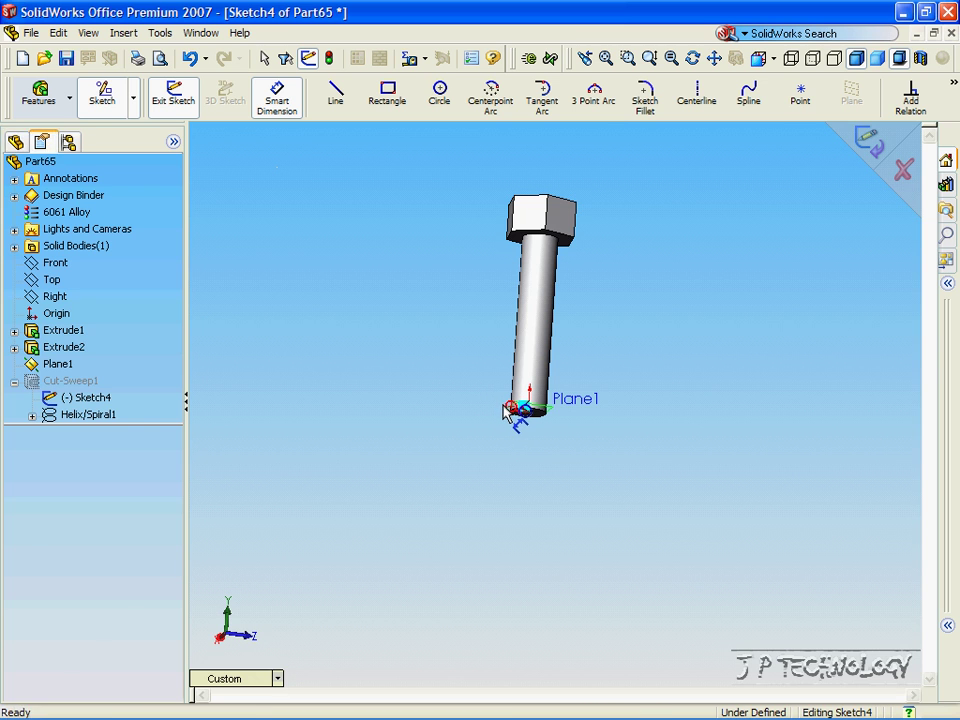
click(411, 400)
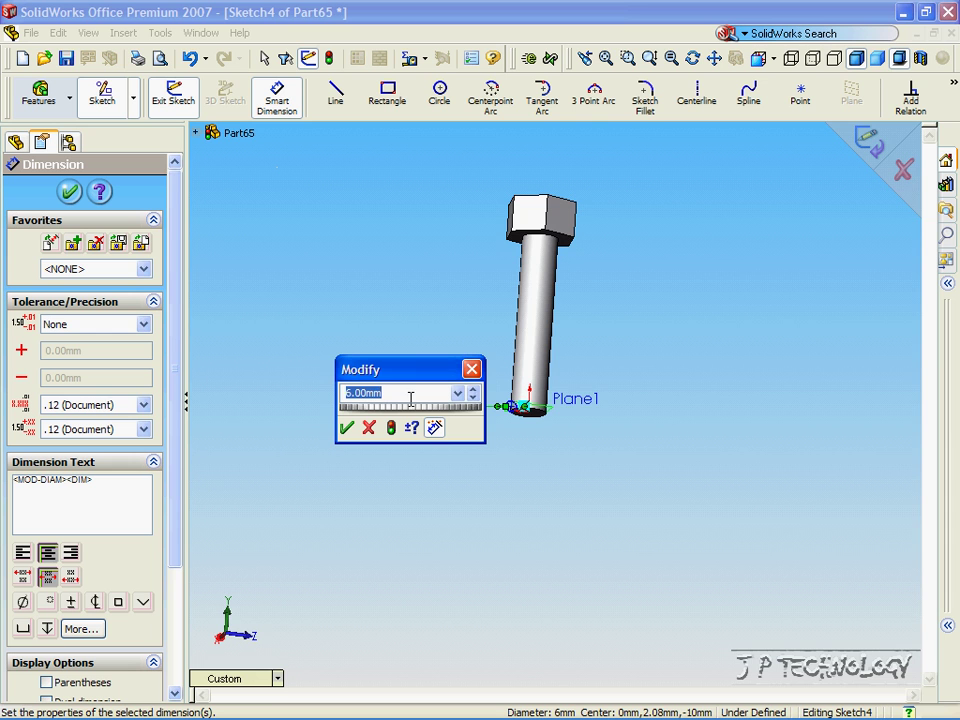
text(8.5)
key(Return)
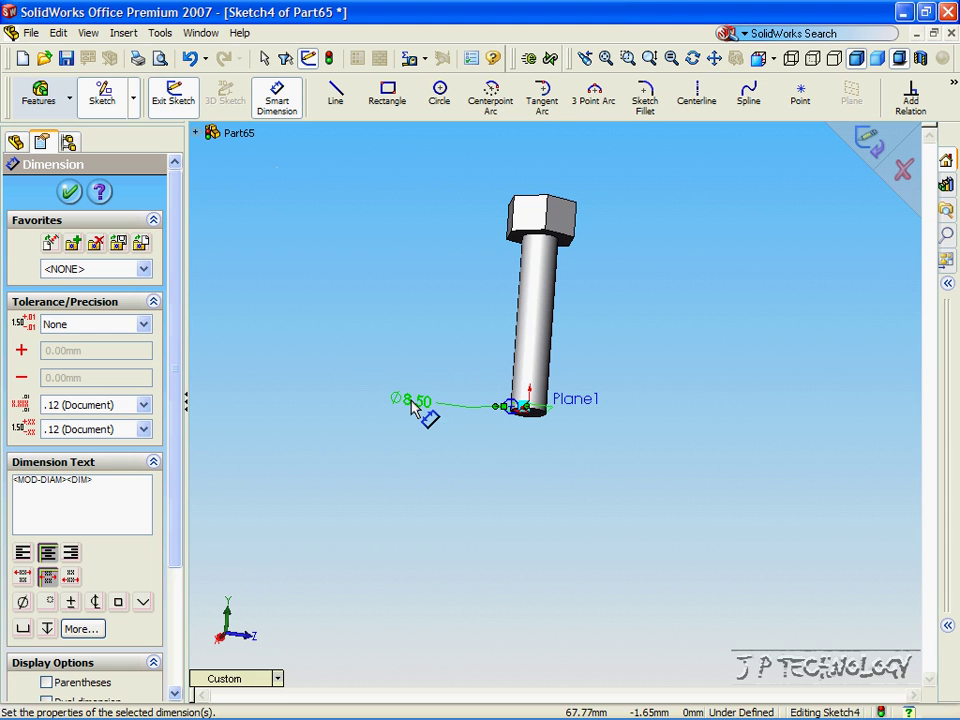
click(869, 143)
Examine the deeper, tighter thread groove all around the bolt's shank
middle_drag(570, 527, 577, 473)
key(Right)
key(Right)
key(Right)
key(Right)
key(Right)
key(Right)
key(Right)
key(Right)
key(Right)
key(Right)
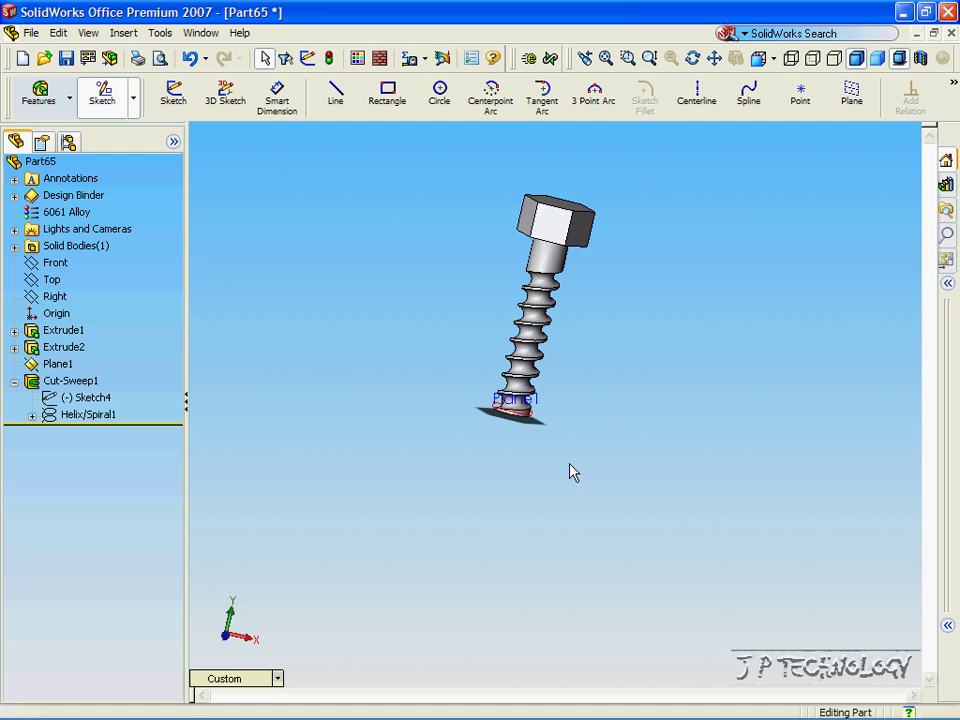
key(Right)
key(Right)
key(Right)
key(Right)
key(Left)
key(Left)
key(Left)
key(Left)
key(Right)
key(Right)
key(Right)
key(Right)
key(Right)
key(Right)
key(Right)
key(Right)
key(Right)
key(Right)
key(Right)
key(Right)
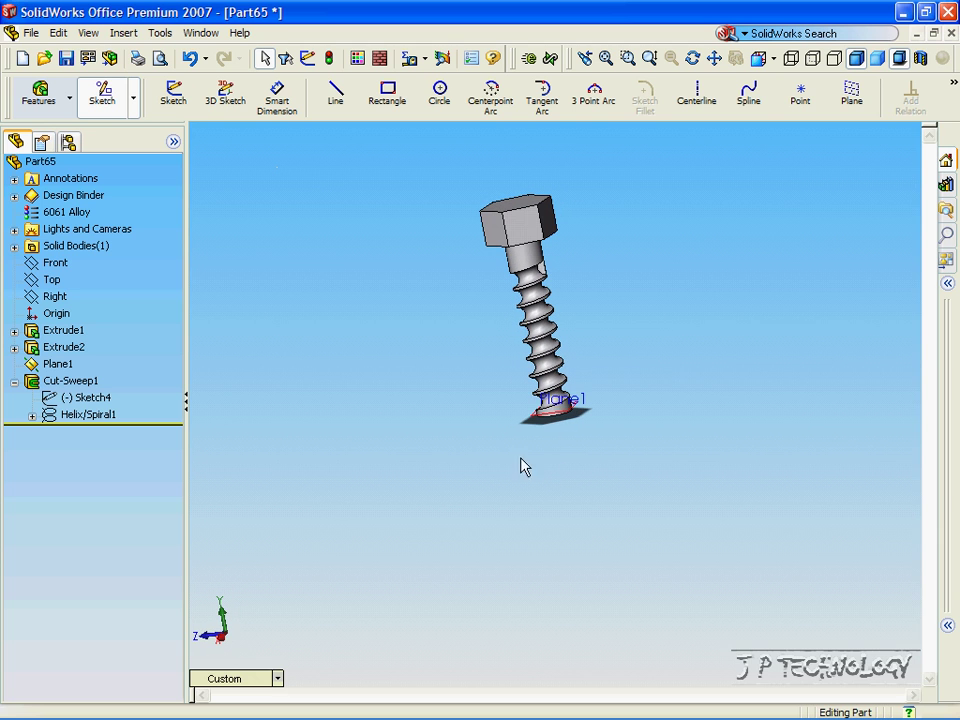